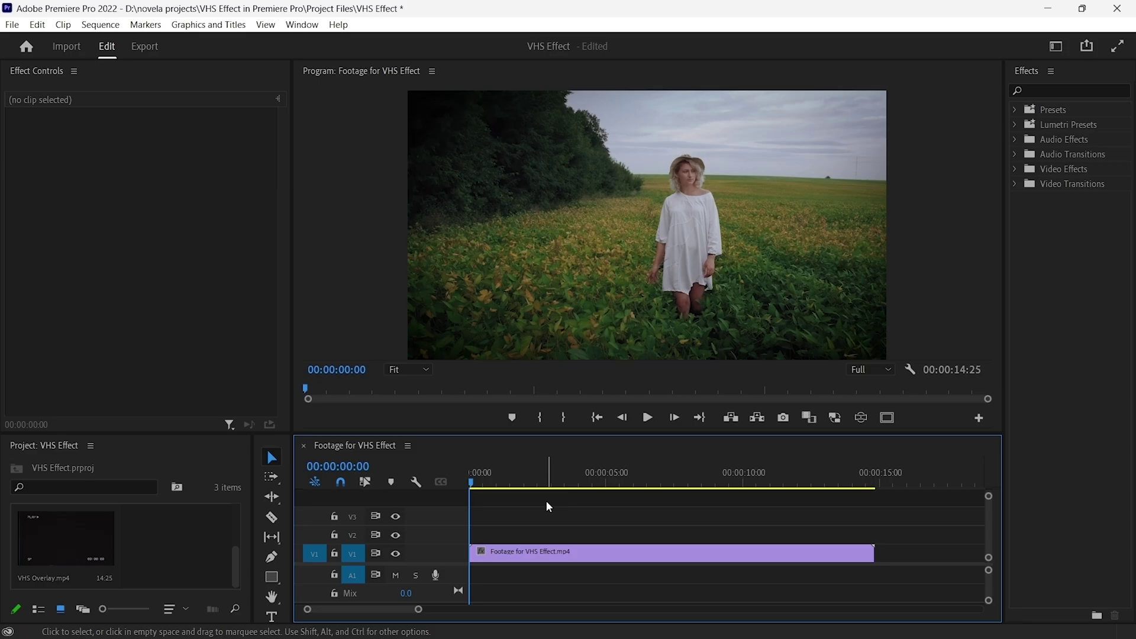
Preview the field footage, then find Color Balance (RGB) in the Effects panel
key("space")
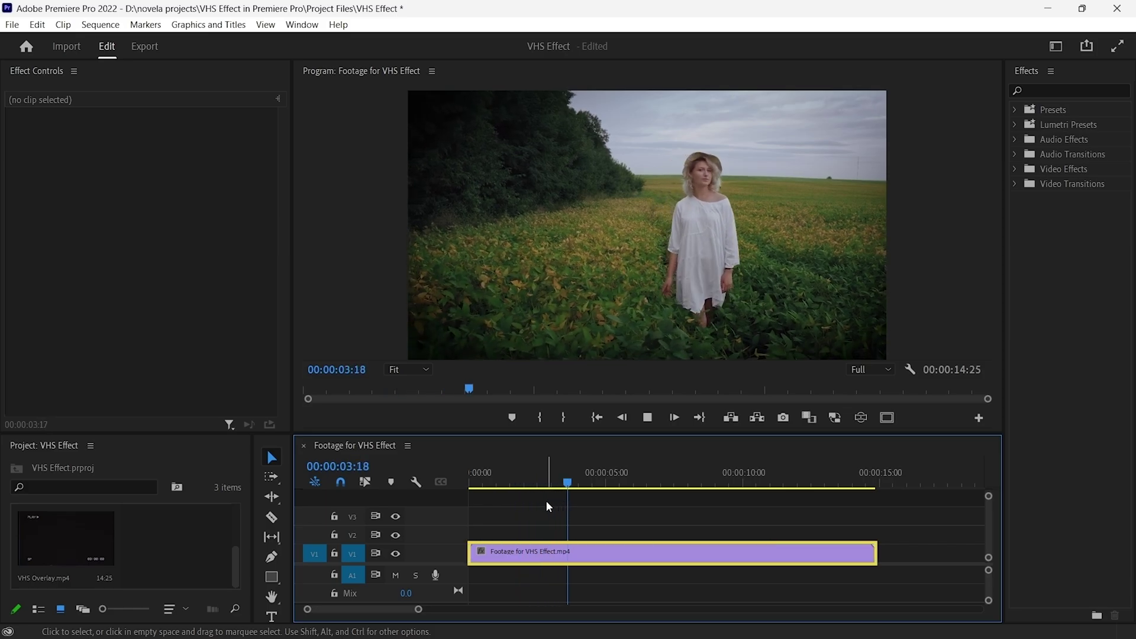
left_click_drag(546, 477, 465, 477)
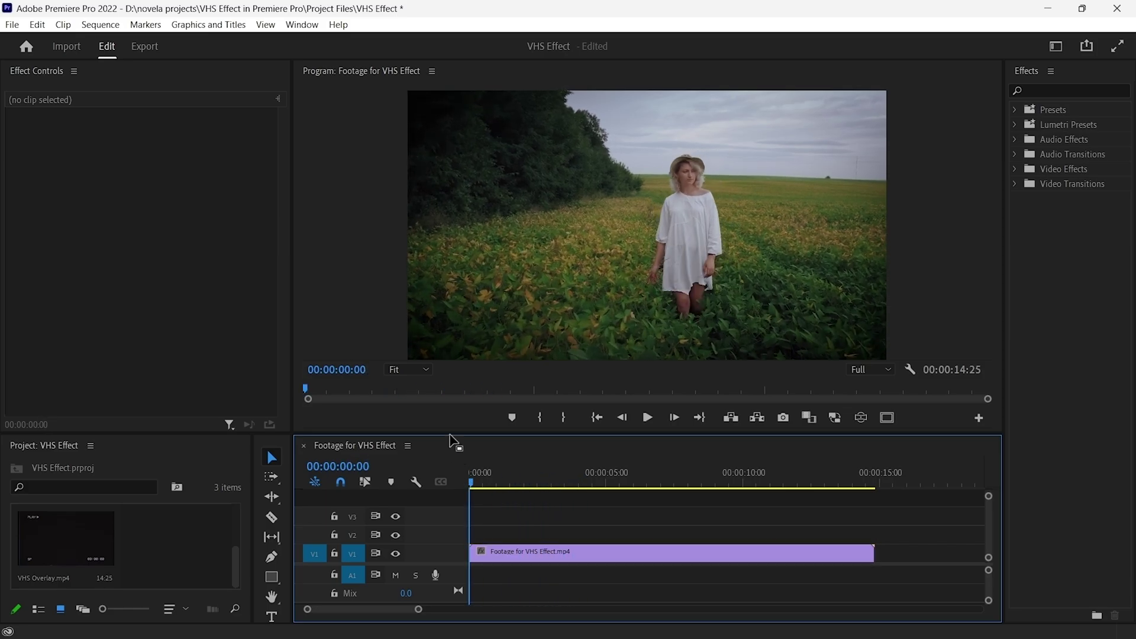
left_click(301, 24)
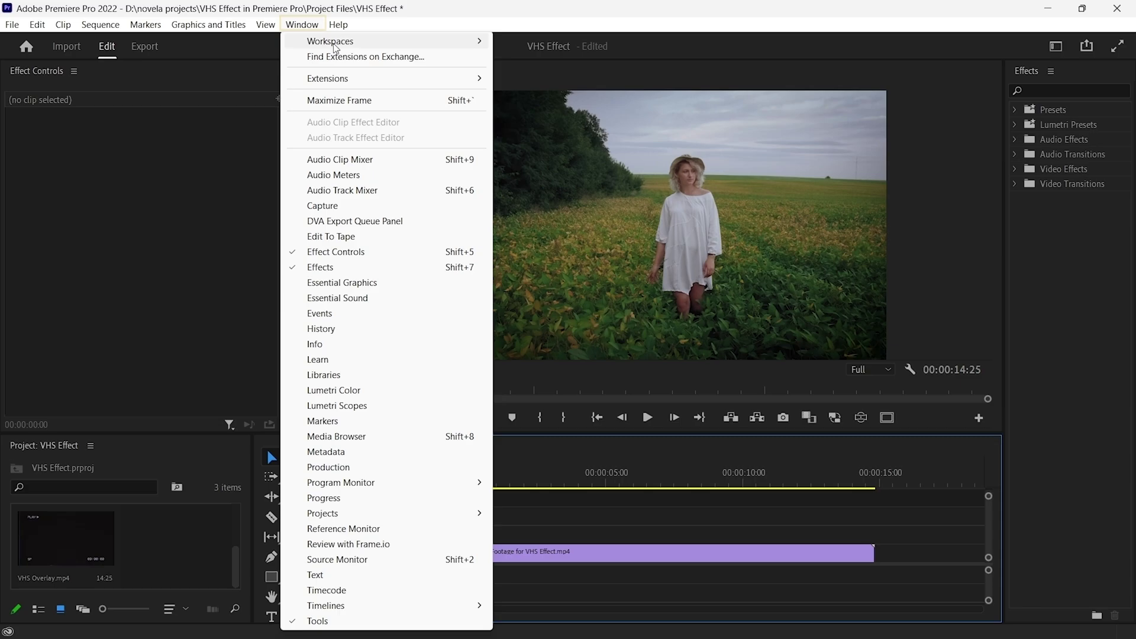
left_click(369, 271)
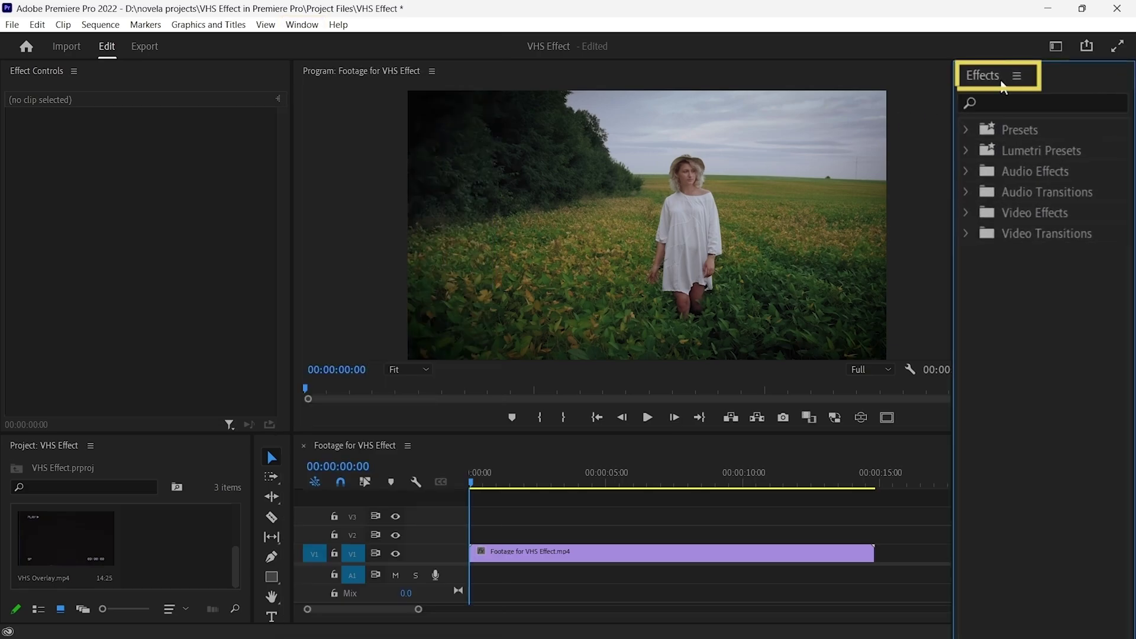
left_click(1025, 102)
type("Color Balance (RGB)")
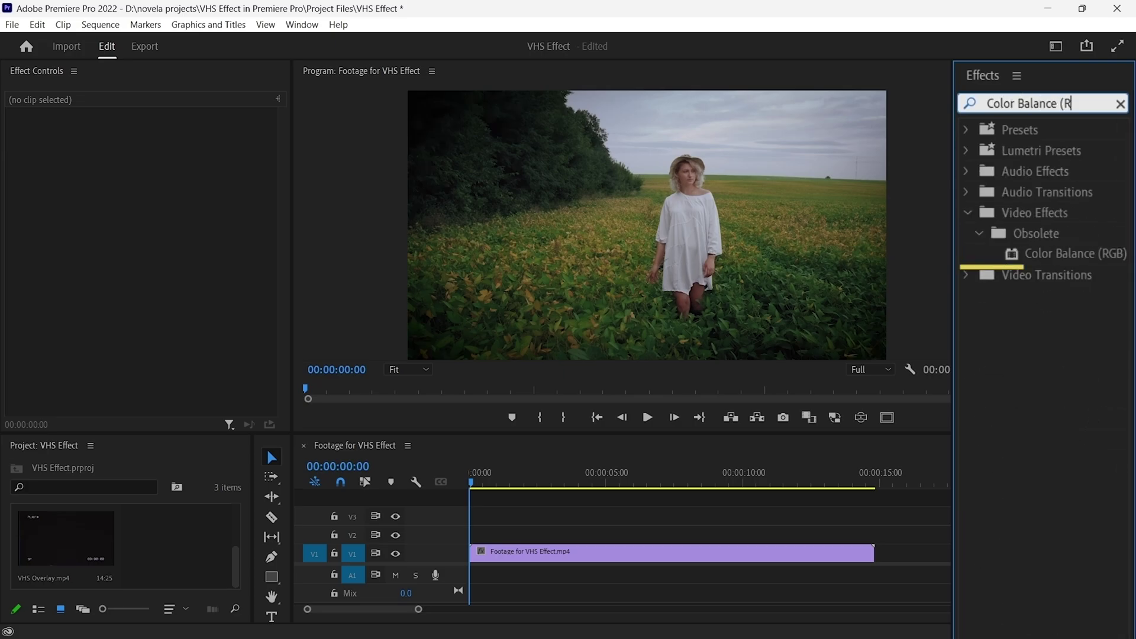
left_click(1062, 259)
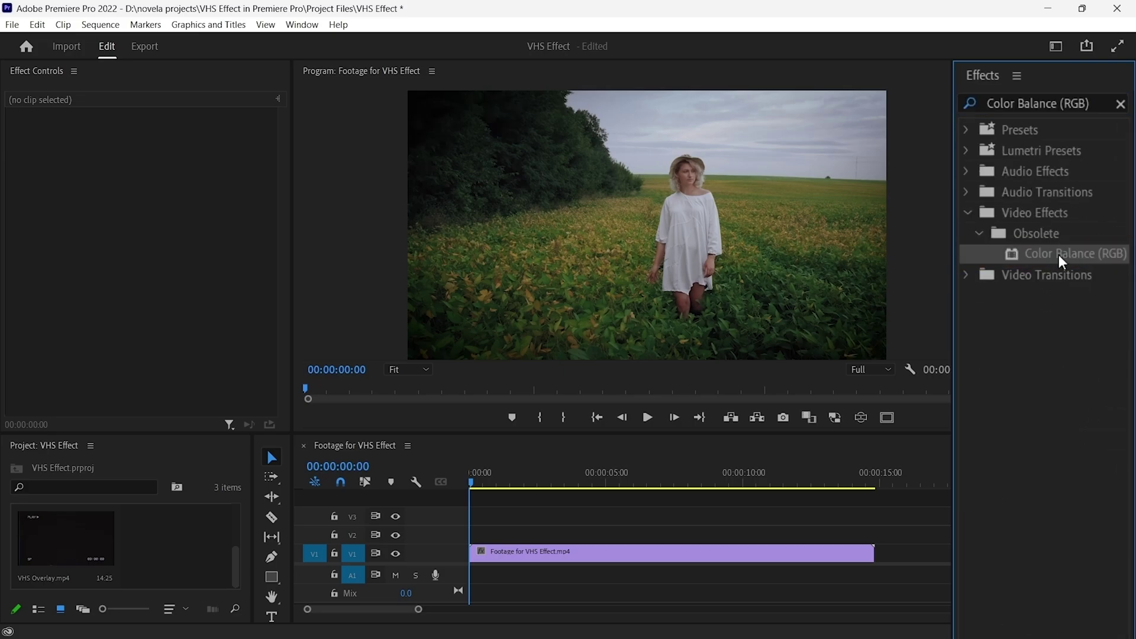
Apply Color Balance (RGB) to the V1 footage clip and duplicate the clip up onto V2
left_click_drag(1068, 245, 665, 553)
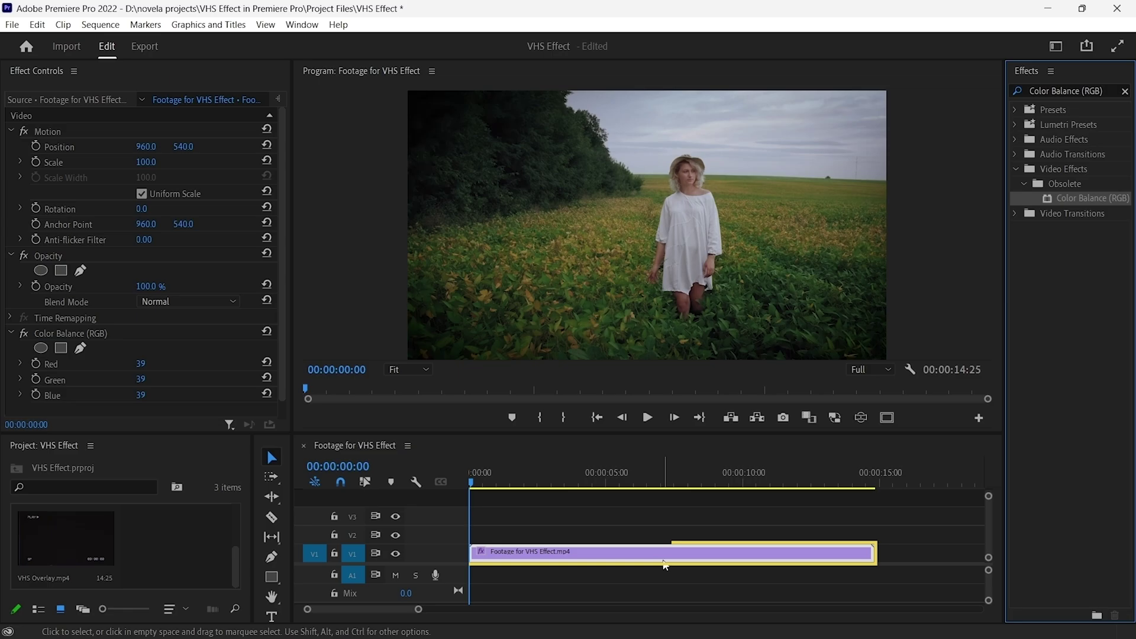
left_click(512, 549, "alt")
left_click_drag(513, 549, 511, 512)
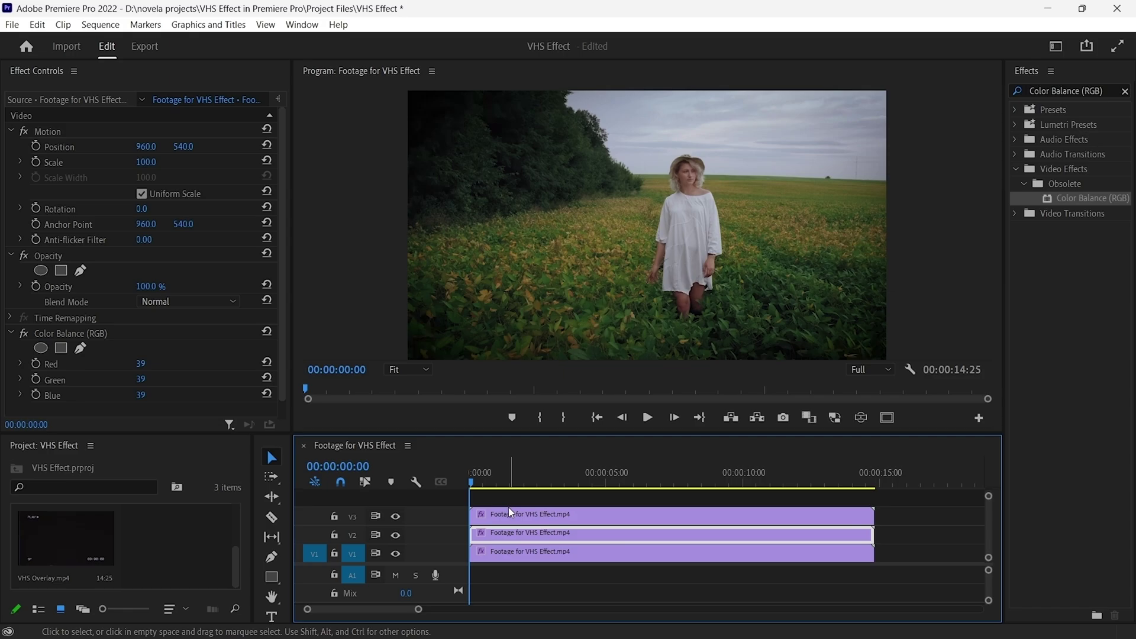
Select the bottom V1 copy and edit its Color Balance (RGB) Green value, keeping Blue at 100
left_click(518, 554)
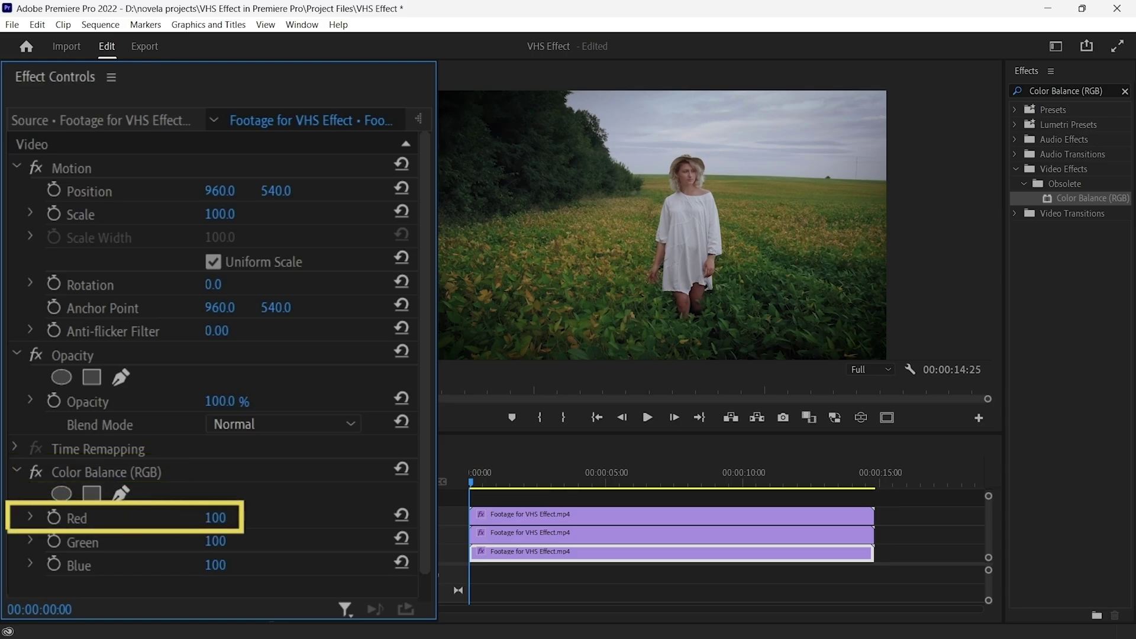
left_click(220, 540)
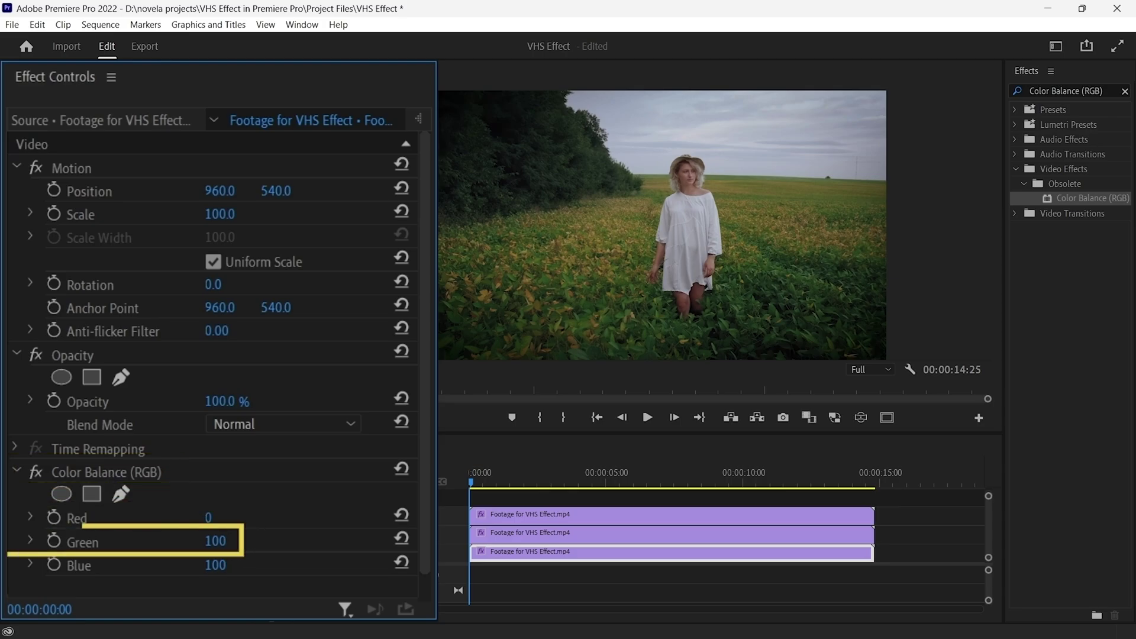
type("40")
key("Return")
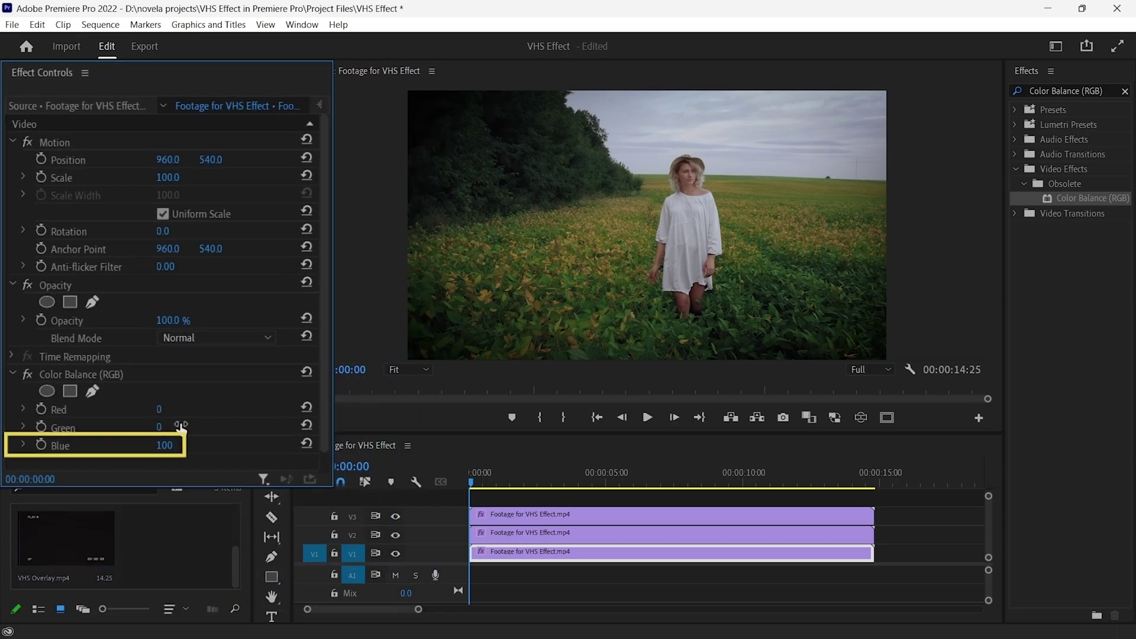
Give the V2 copy a Scale of 101 and the Screen blend mode
left_click(527, 530)
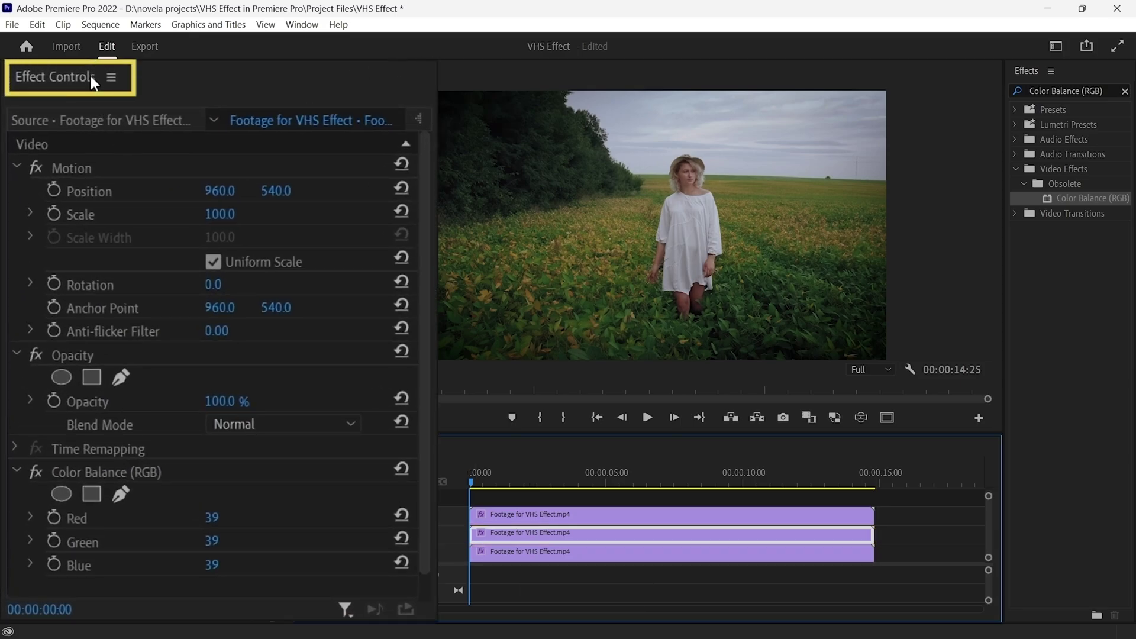
left_click(220, 214)
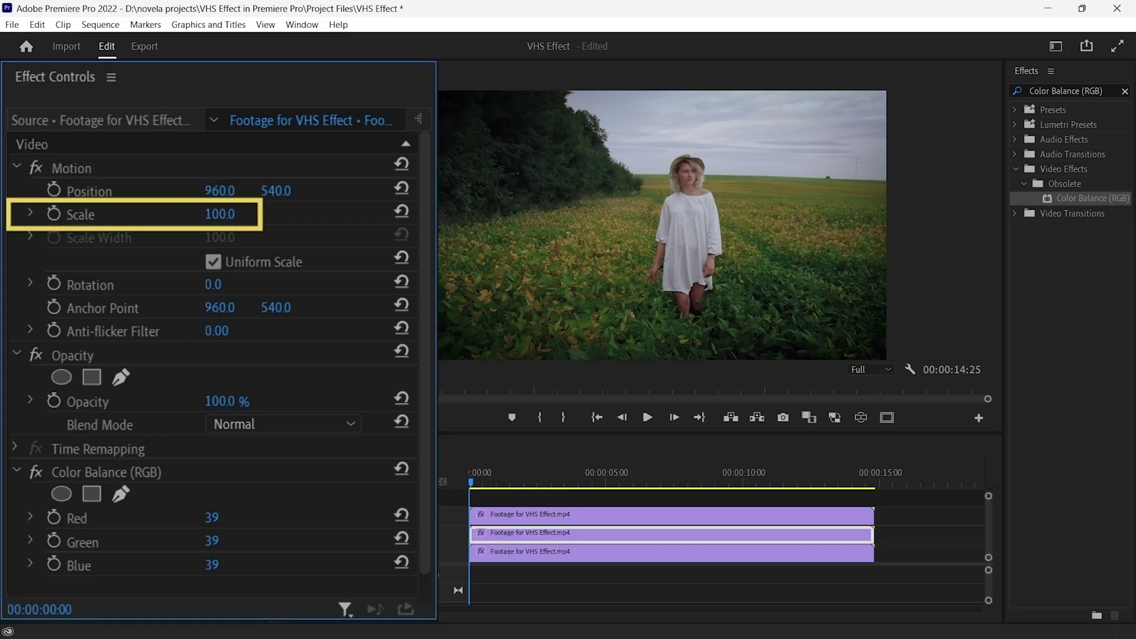
type("101")
key("Return")
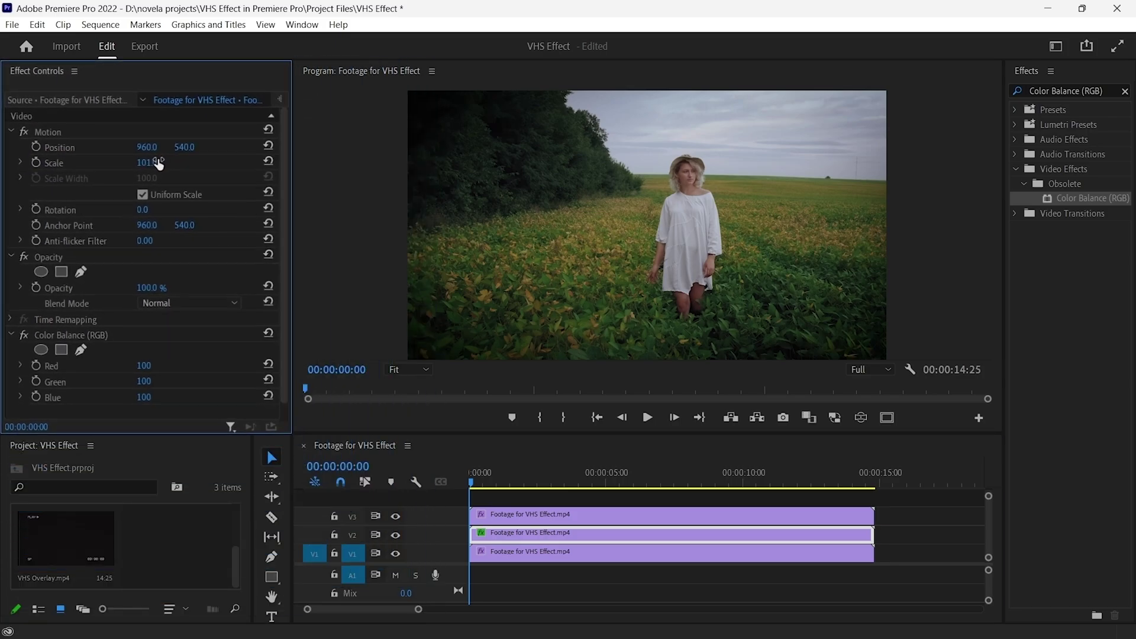
left_click(185, 303)
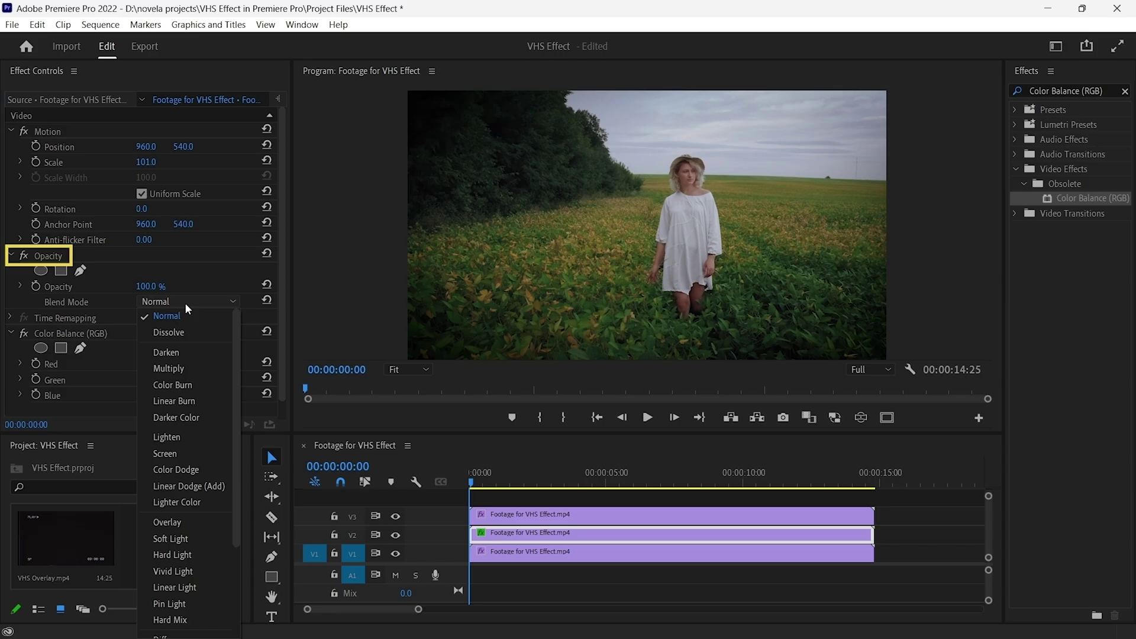
left_click(188, 454)
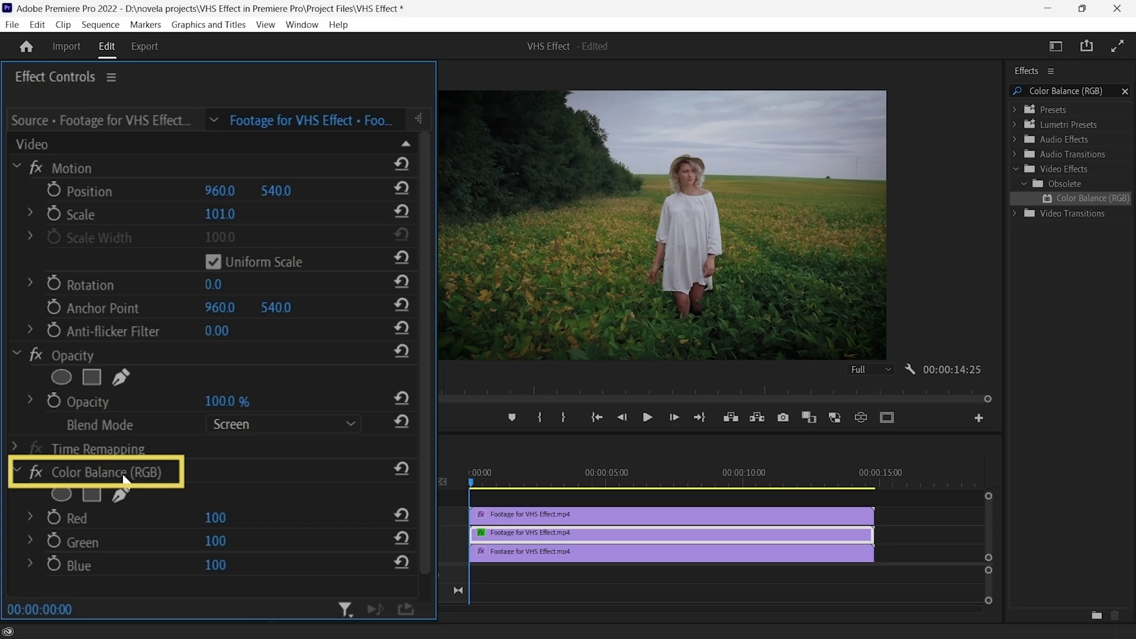
Edit the V2 copy's Color Balance (RGB) Red and Blue values so only green remains
left_click(211, 519)
type("41")
key("Return")
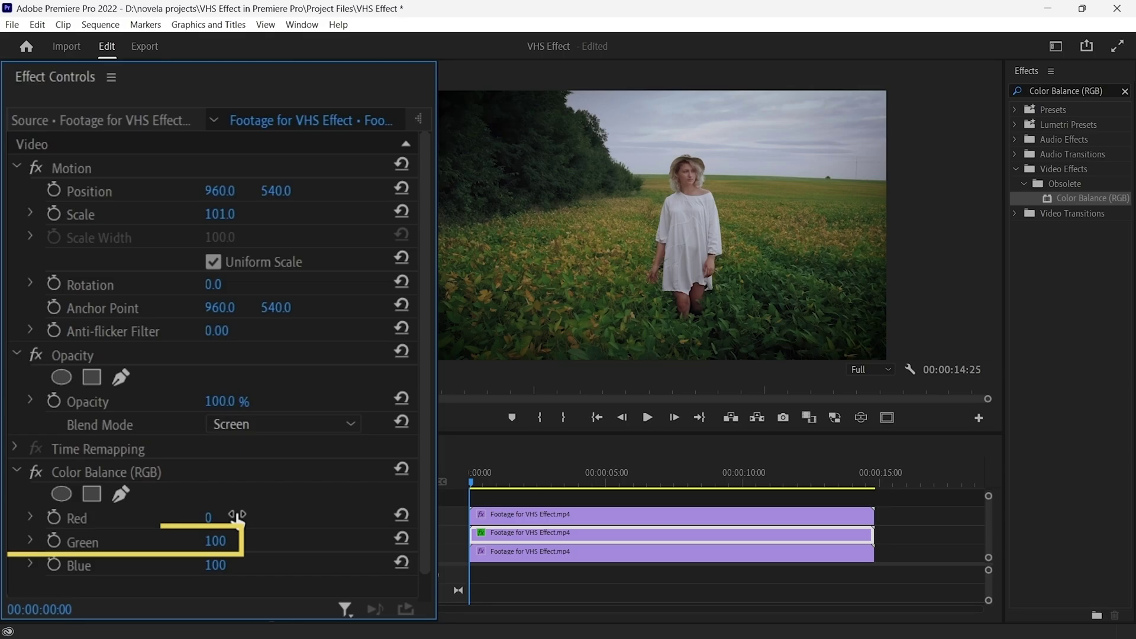
left_click(215, 565)
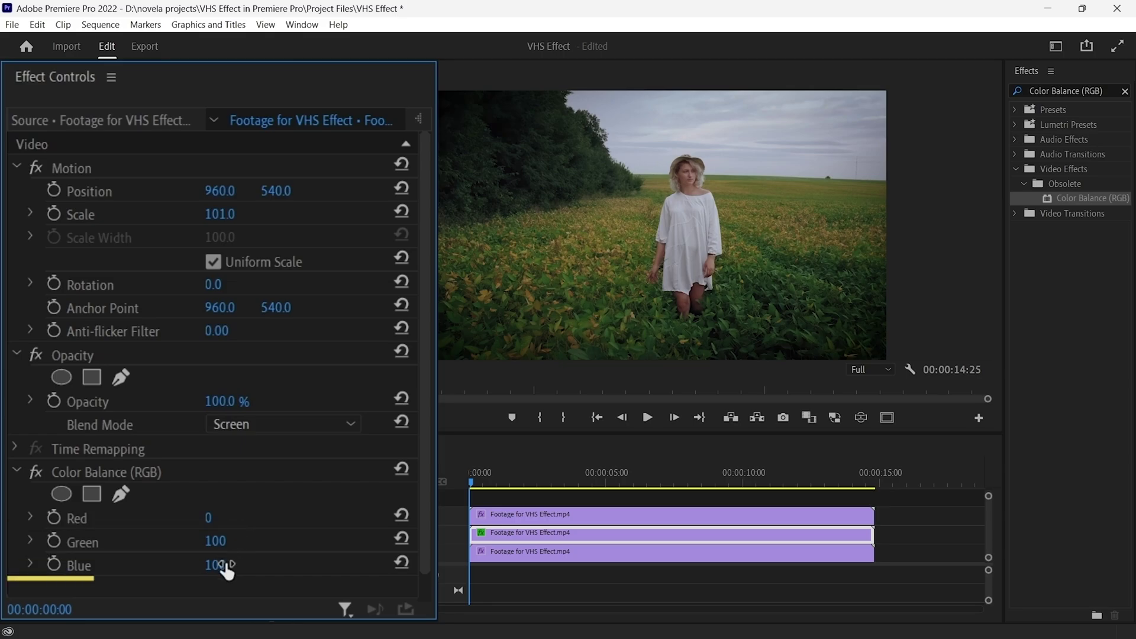
type("76")
key("Return")
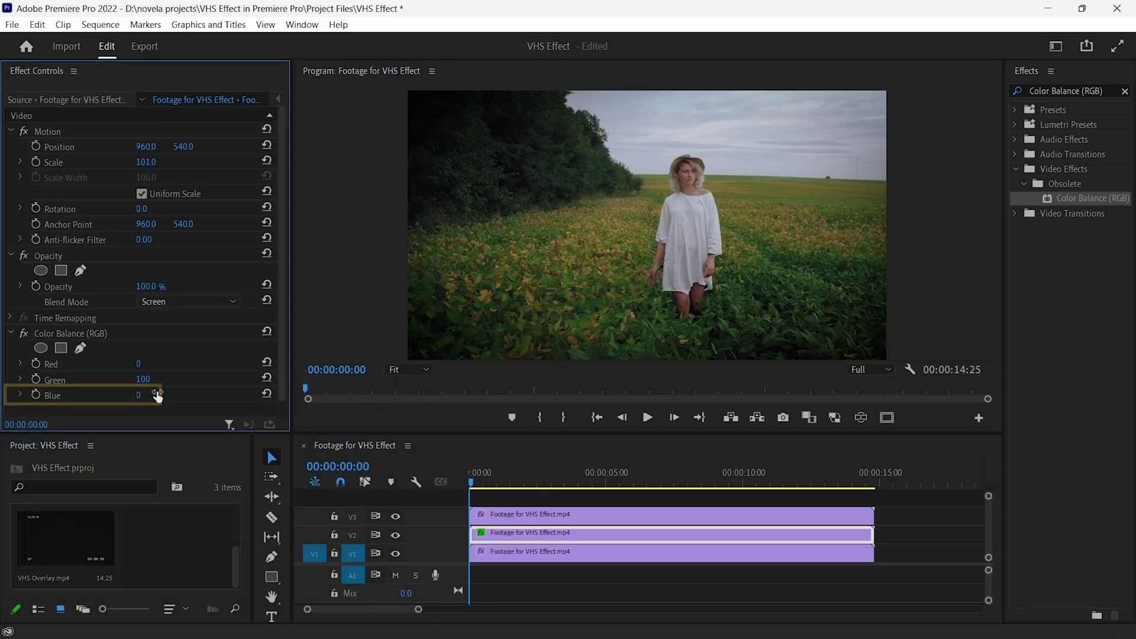
Give the top V3 copy a Scale of 102 and the Screen blend mode
left_click(518, 522)
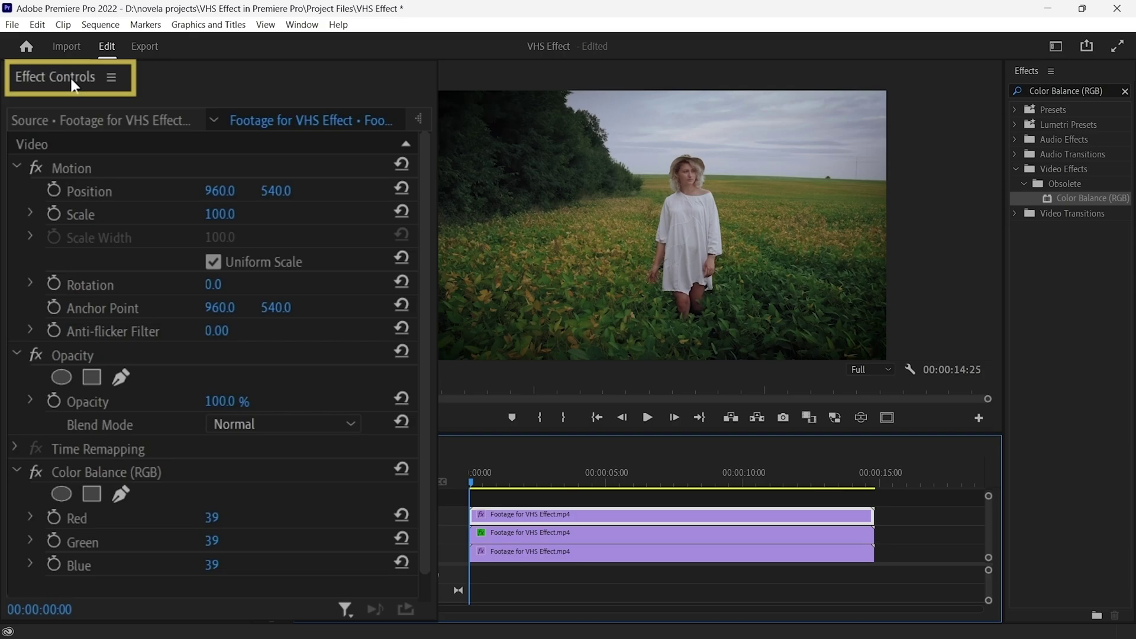
left_click(231, 214)
type("10")
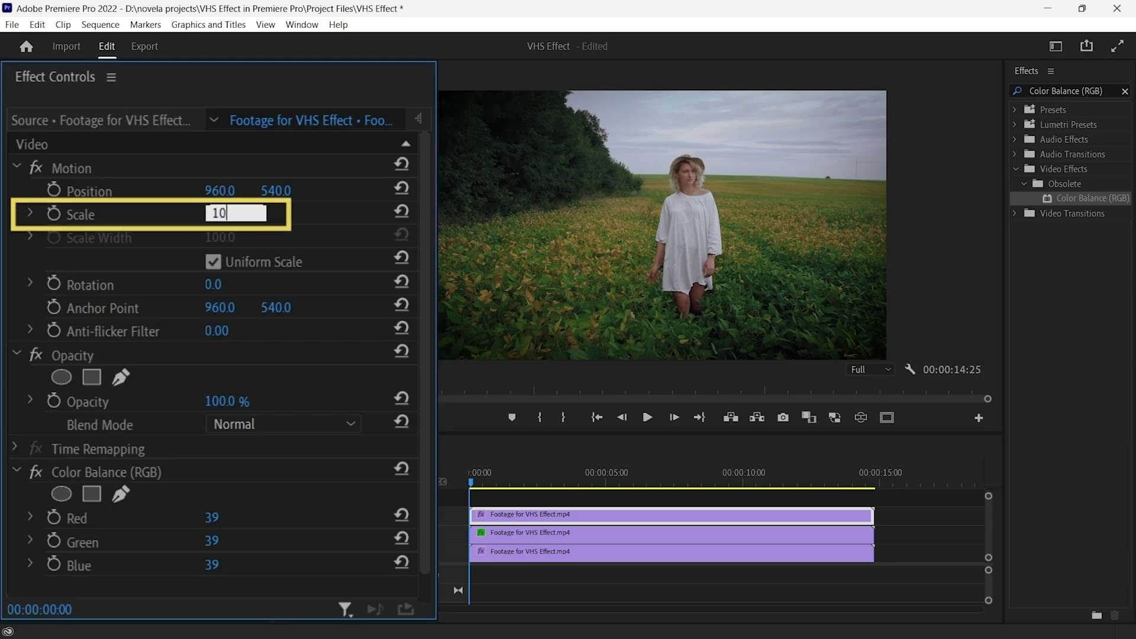
type("2")
key("Return")
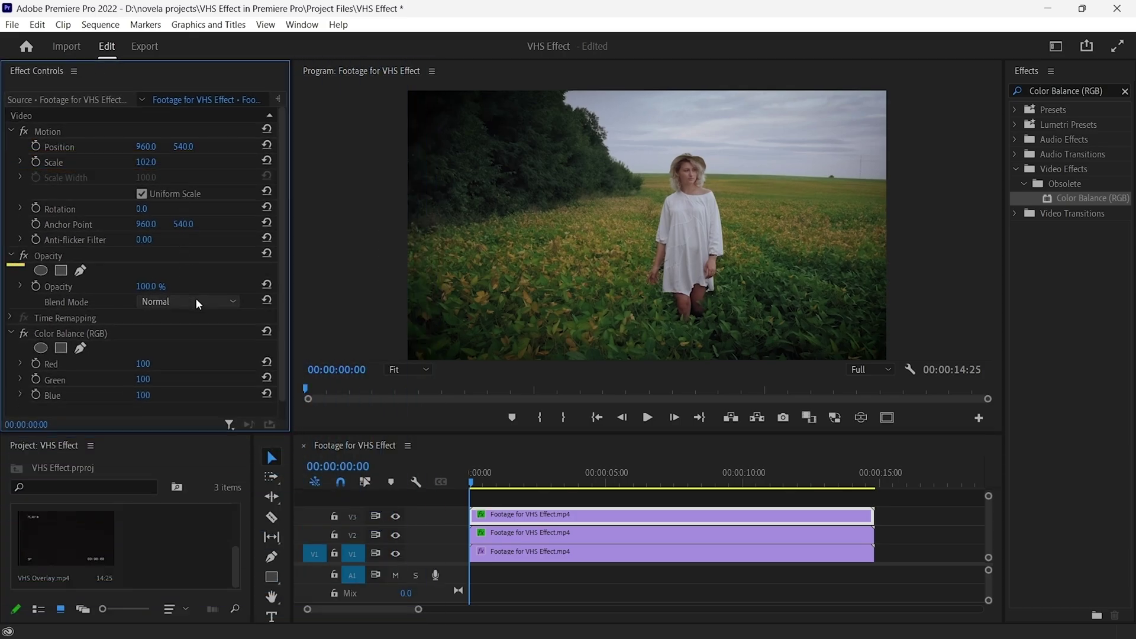
left_click(197, 301)
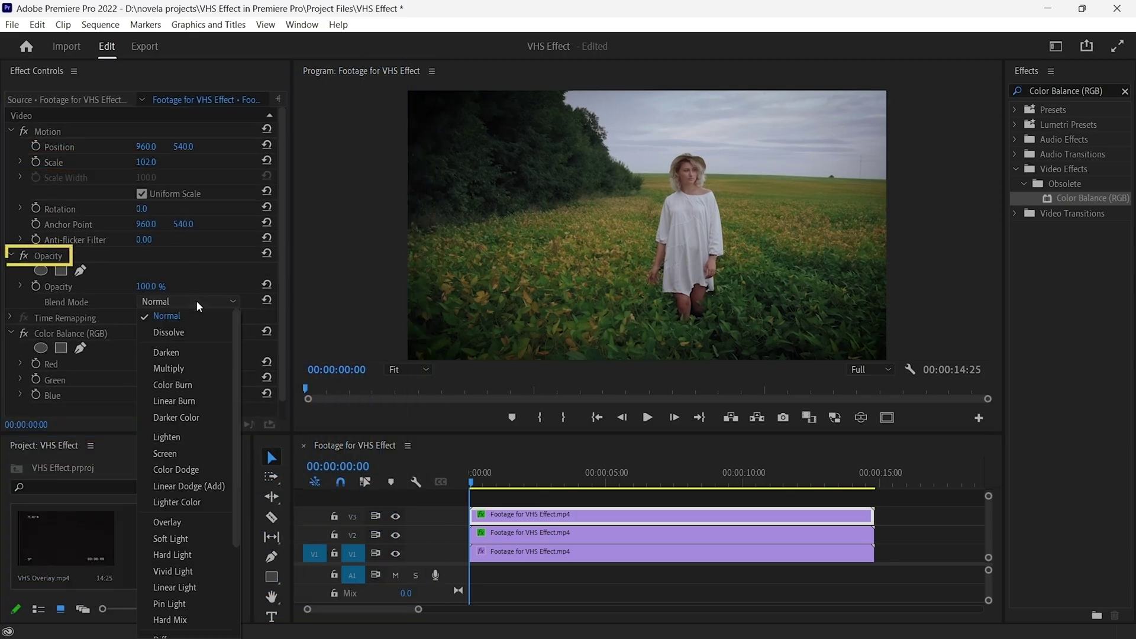
left_click(202, 458)
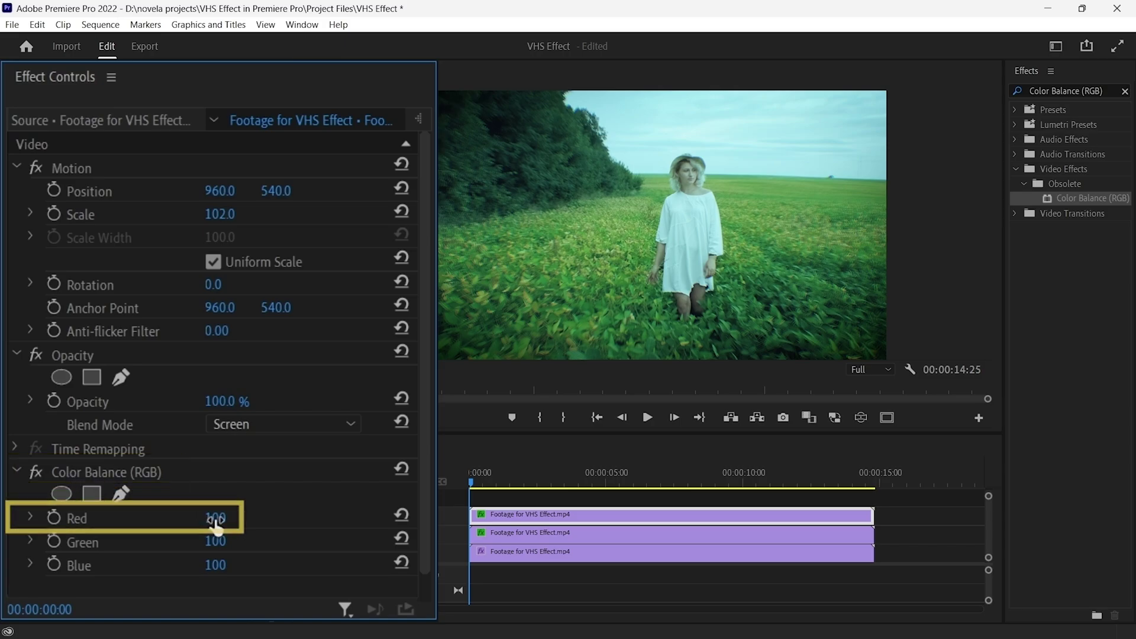
Scrub the V3 copy's Color Balance Green and Blue to 0, then preview the RGB split
left_click_drag(223, 540, 154, 540)
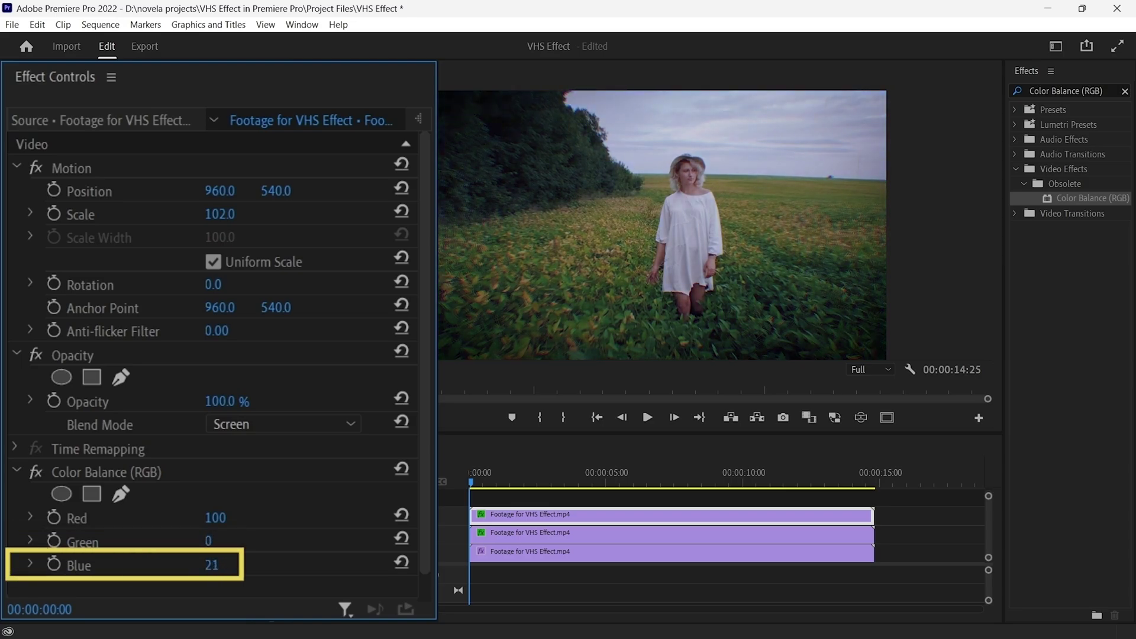
left_click_drag(211, 564, 198, 565)
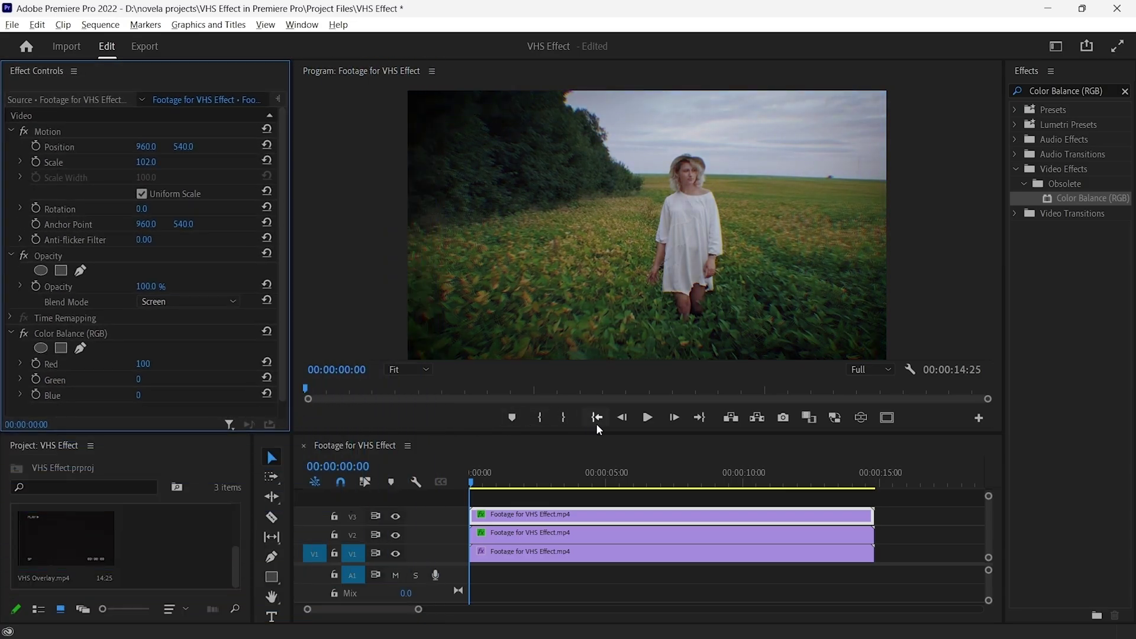
left_click(647, 417)
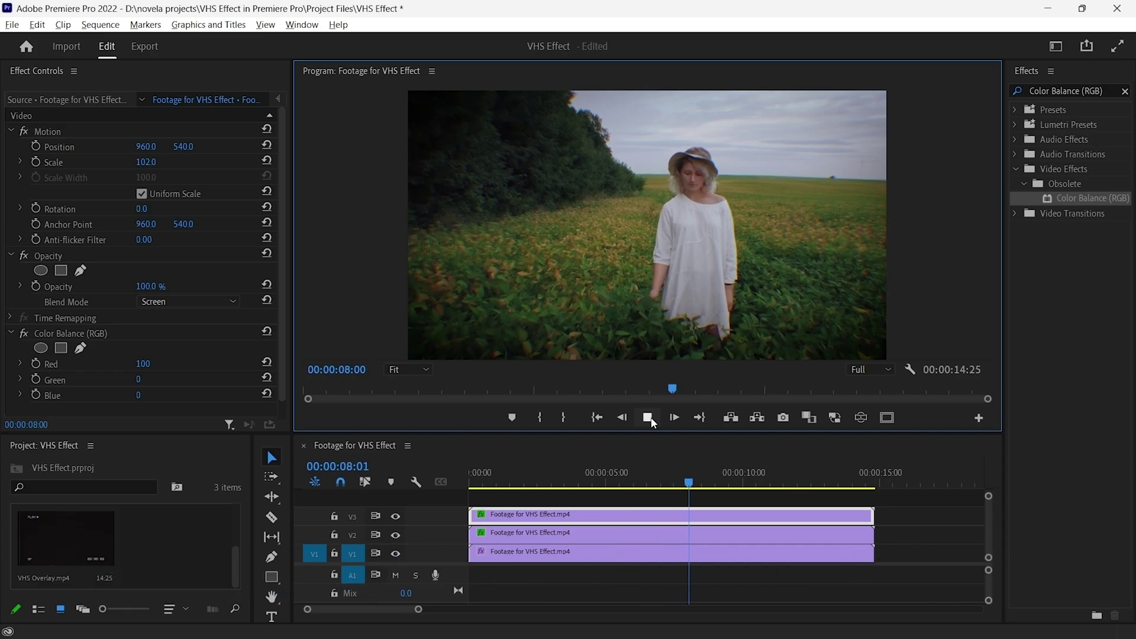
left_click(597, 418)
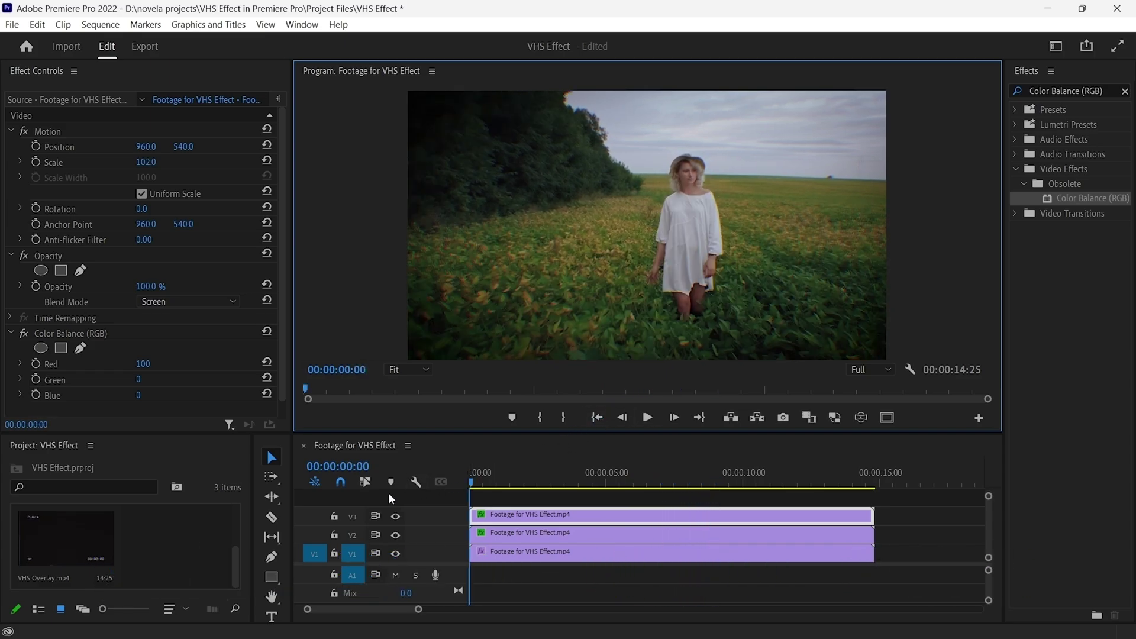
Create a 1920×1080 Adjustment Layer through the Project panel's New Item menu
right_click(244, 497)
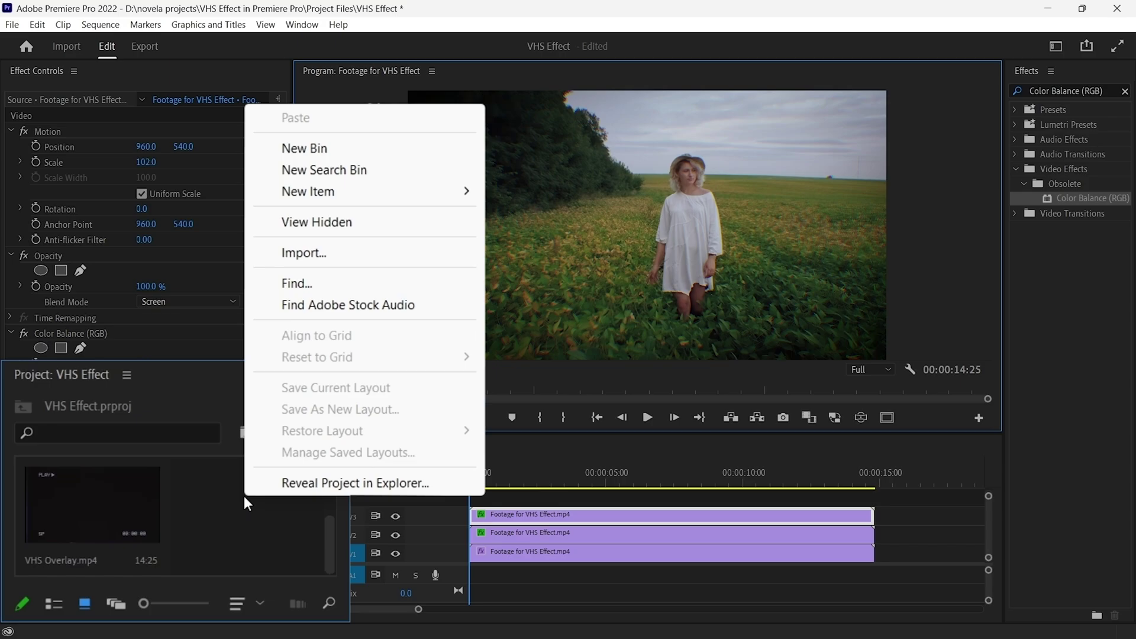
mouse_move(443, 189)
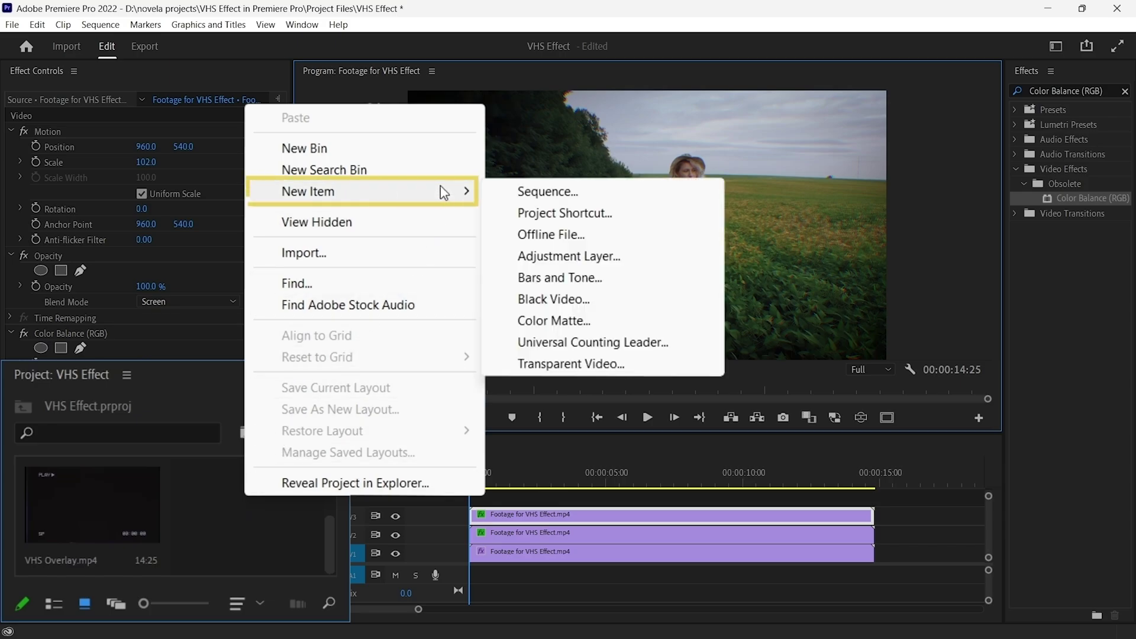
left_click(602, 259)
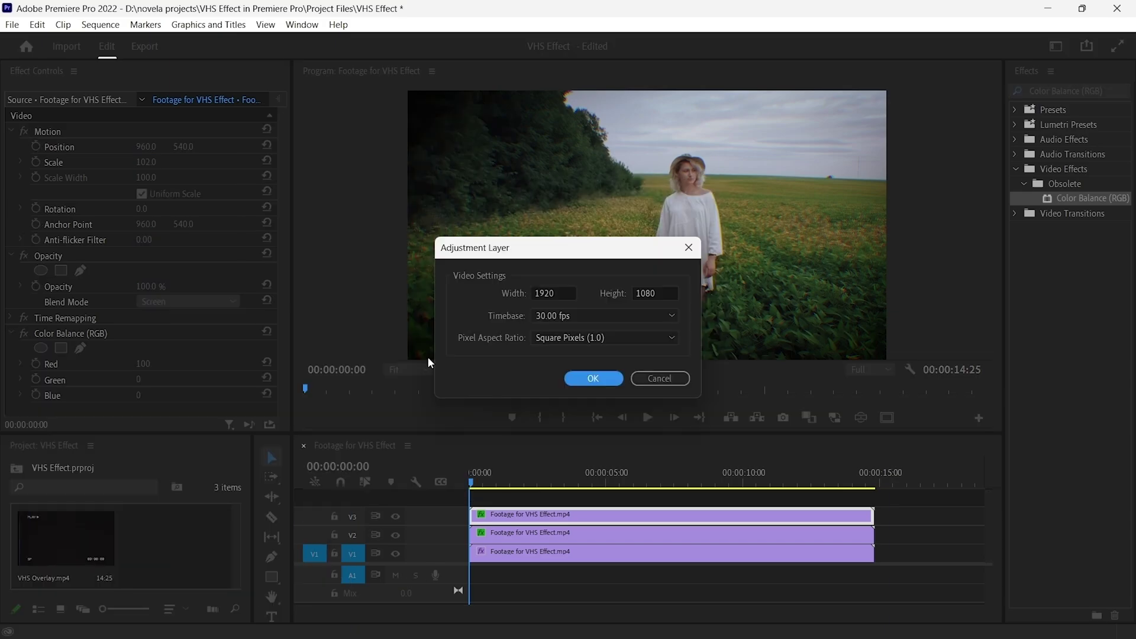
left_click(594, 381)
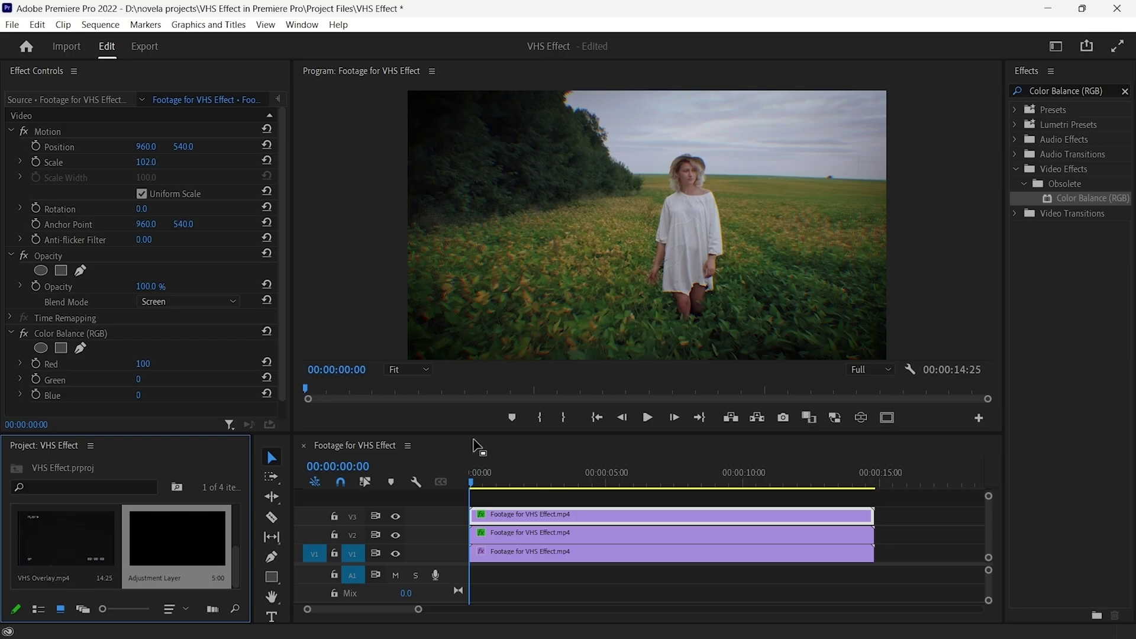
Place the adjustment layer on V4 across the whole footage and apply Wave Warp to it
left_click_drag(185, 536, 470, 498)
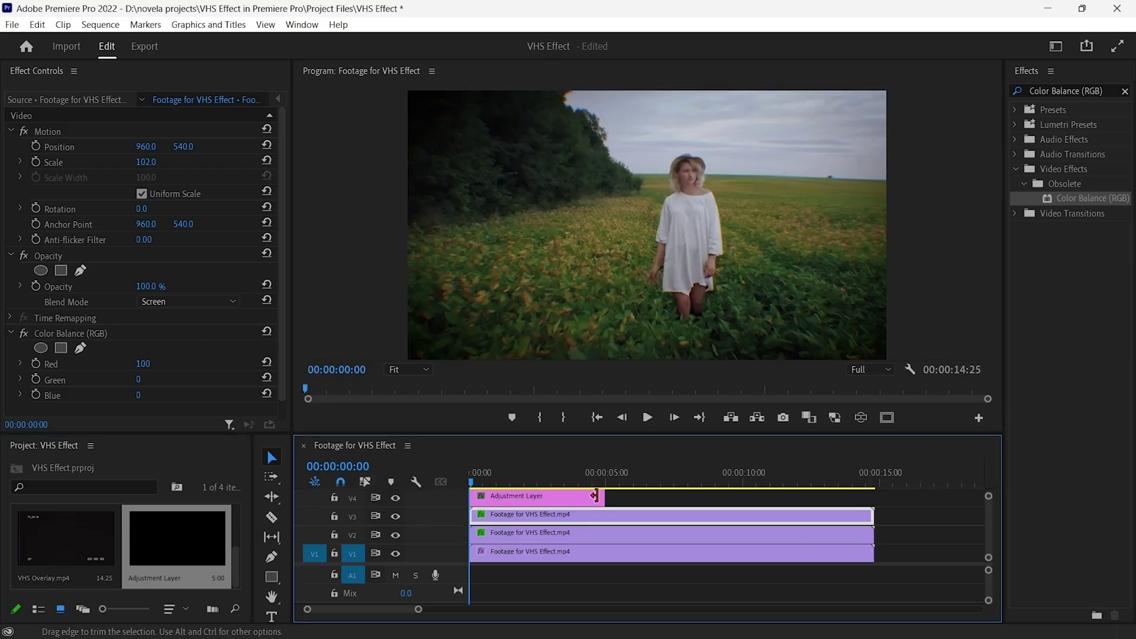
left_click_drag(604, 497, 875, 508)
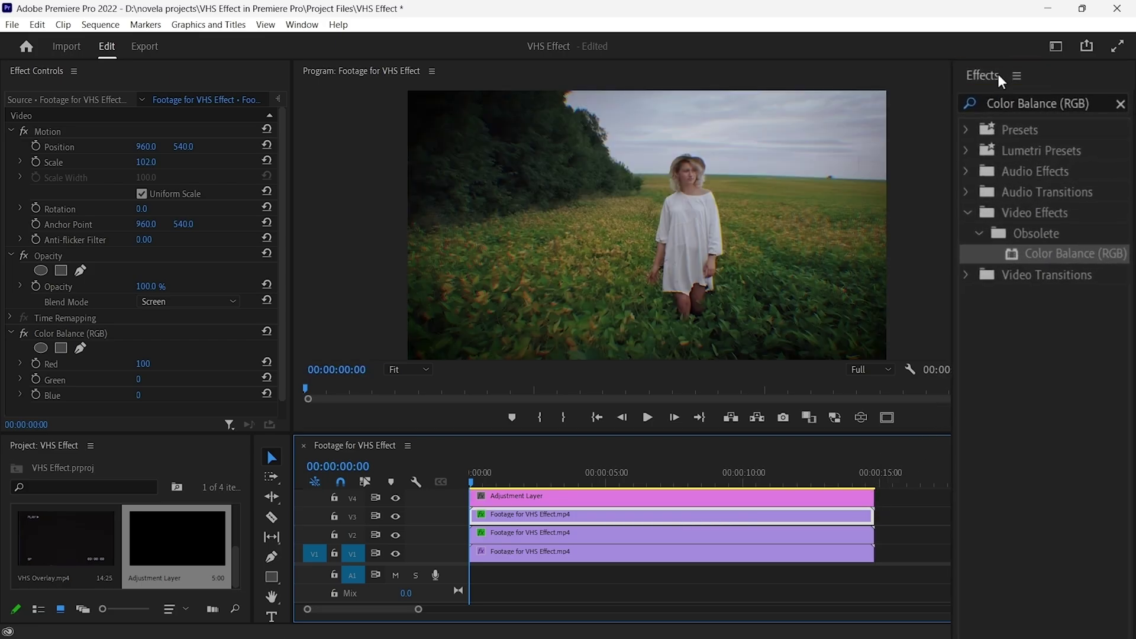
left_click(1062, 95)
type("Wave warp")
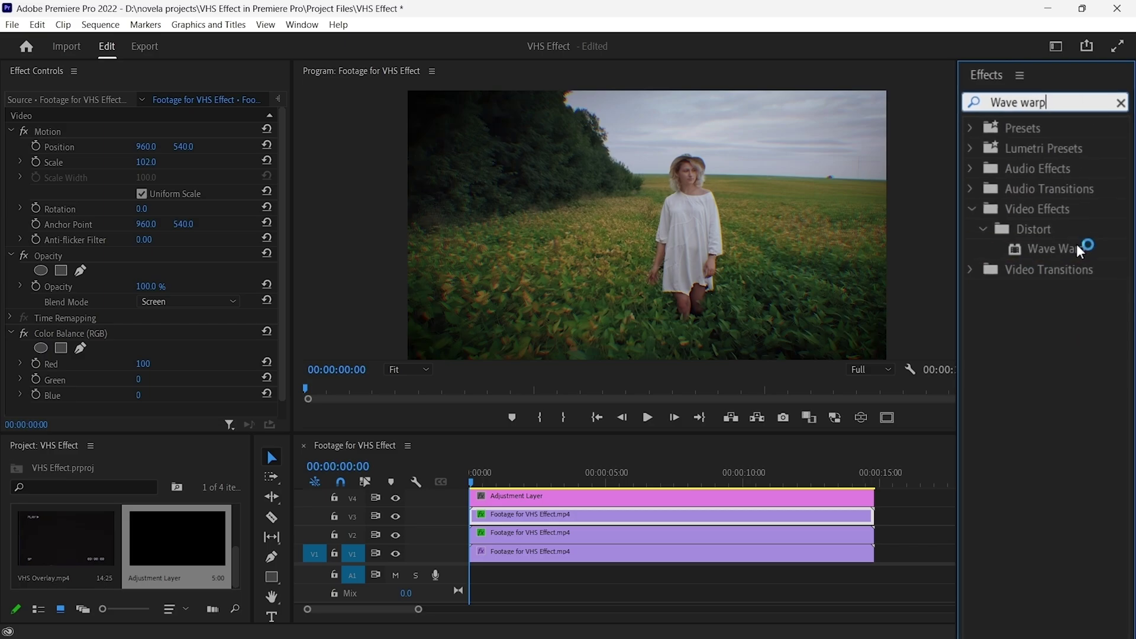
left_click(1086, 199)
left_click_drag(742, 404, 610, 496)
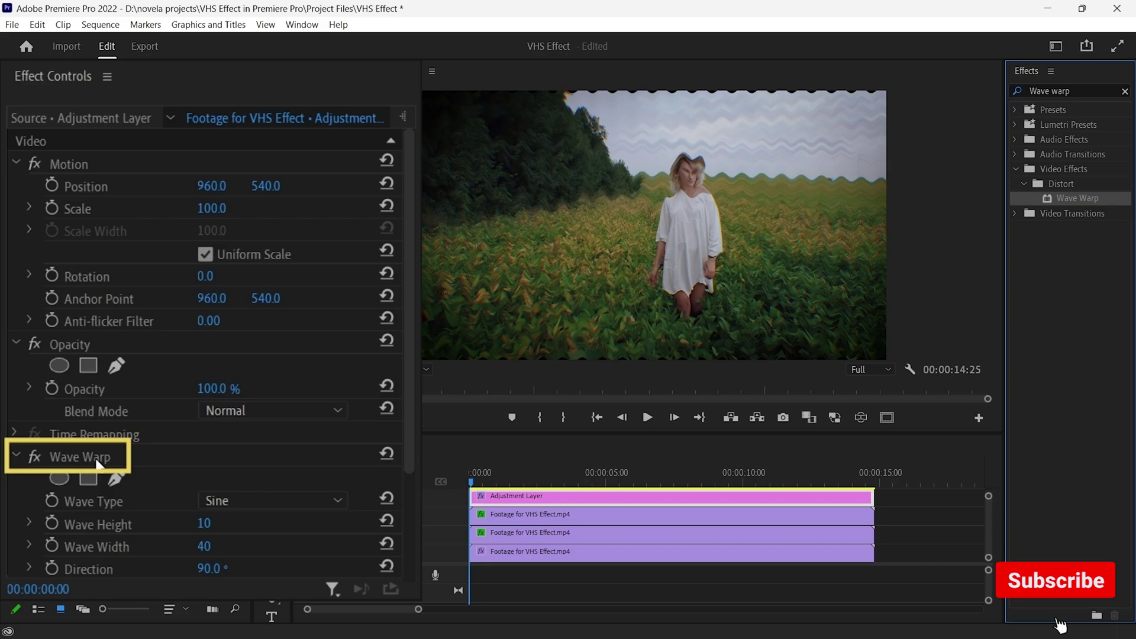
Set Wave Warp to Square waves with height 5 and width 700
scroll(329, 427, "down", 3)
scroll(417, 494, "down", 3)
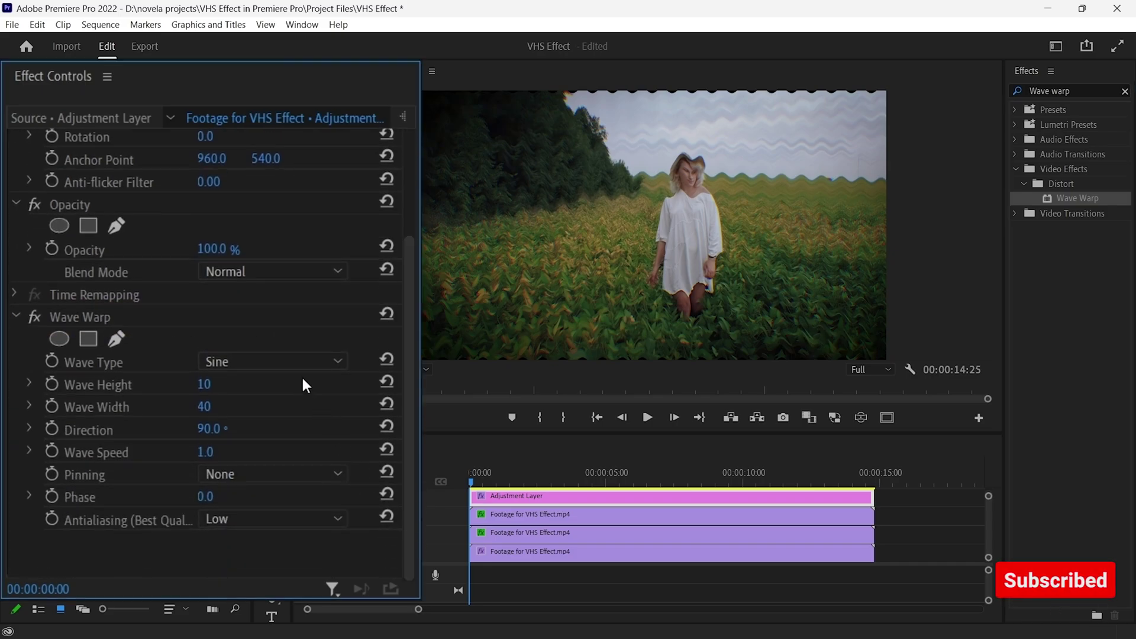
left_click(279, 360)
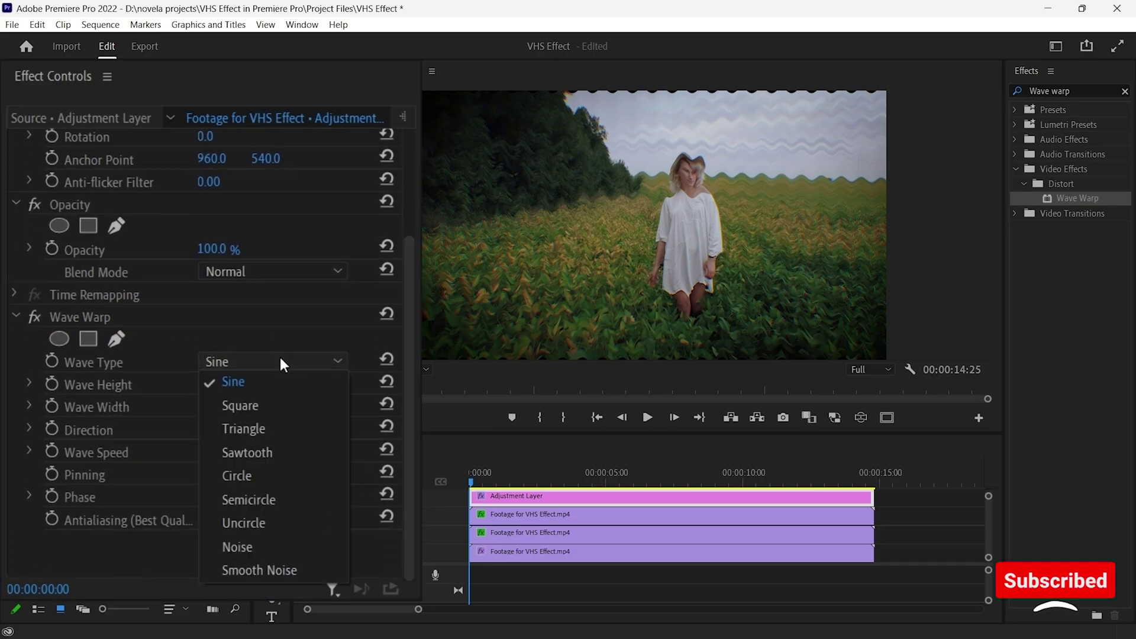
left_click(291, 404)
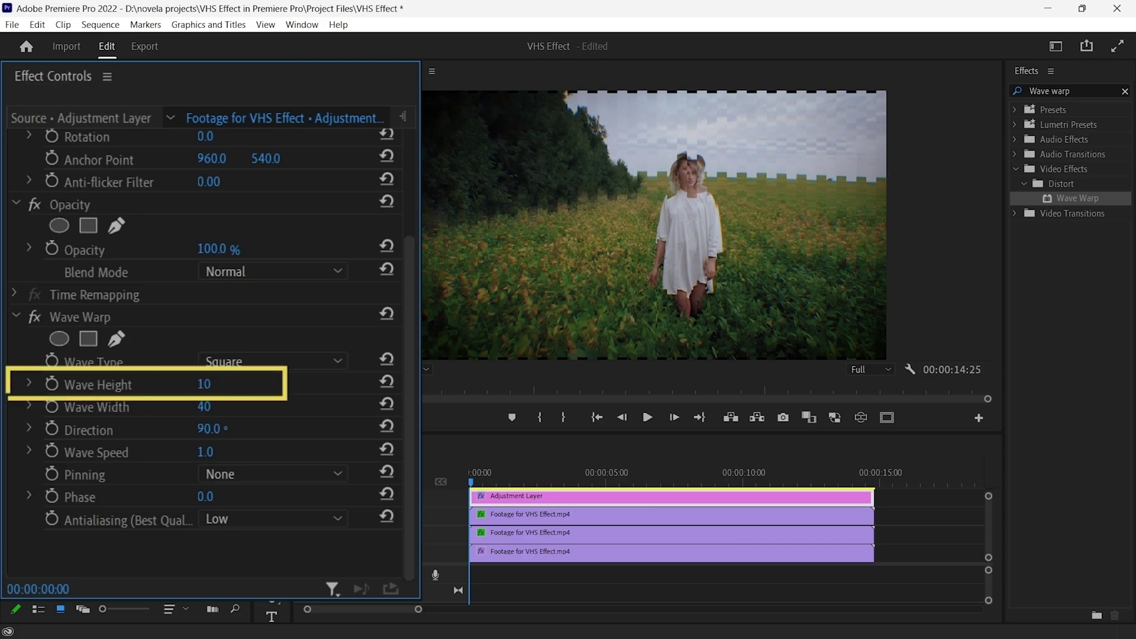
left_click(229, 379)
key("Return")
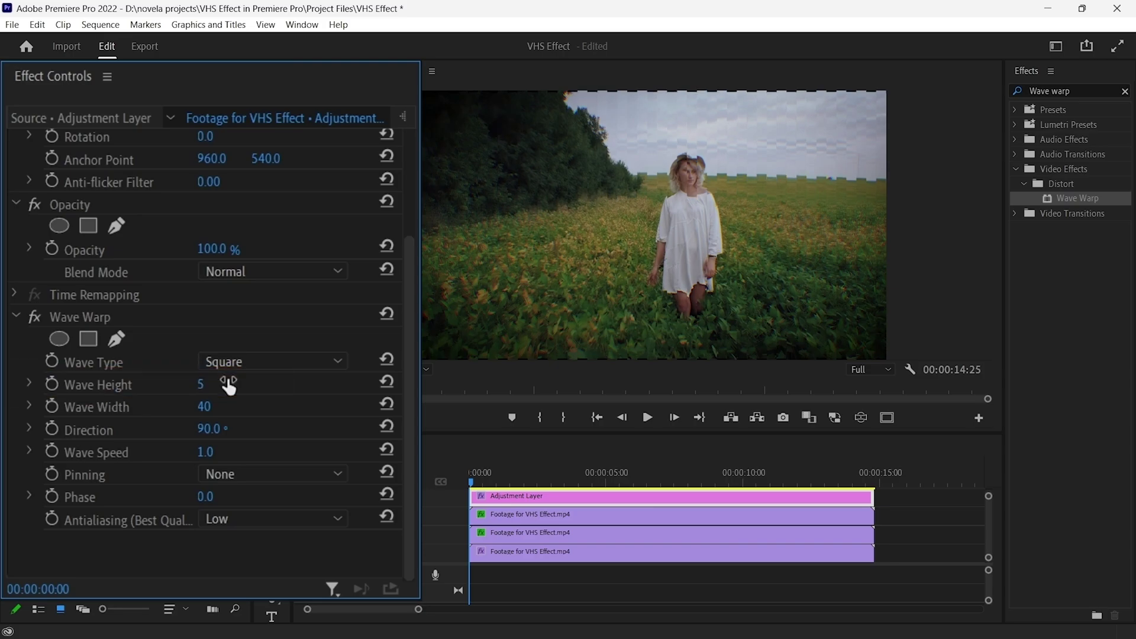
left_click(210, 406)
type("700")
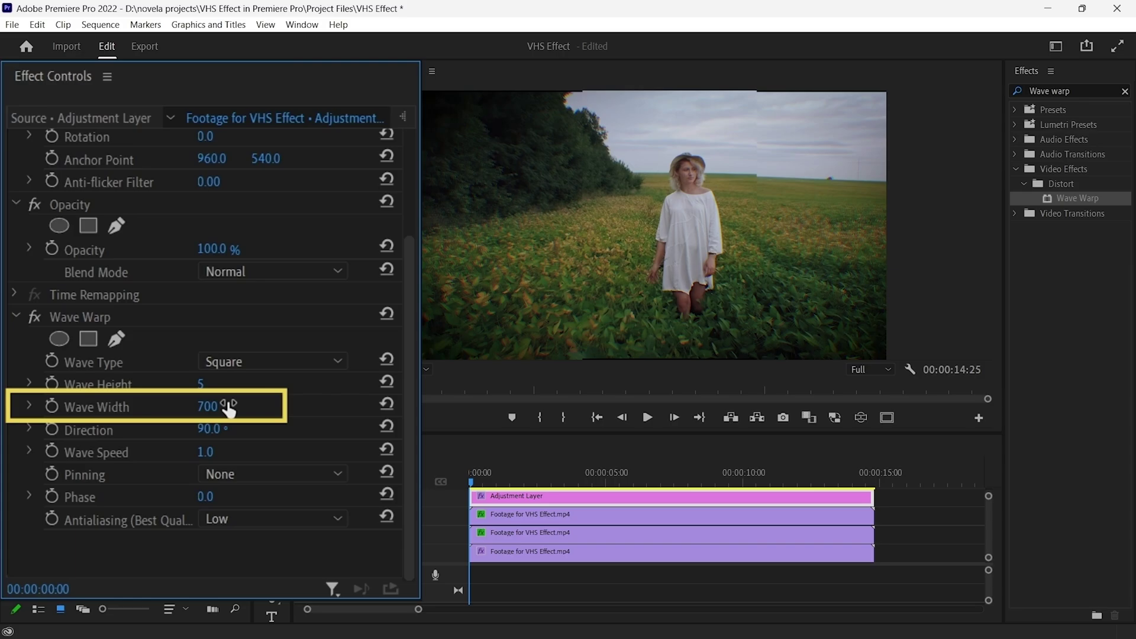
Set Wave Warp direction 0, speed 0.5, All Edges pinning and High antialiasing
left_click(221, 427)
type("0")
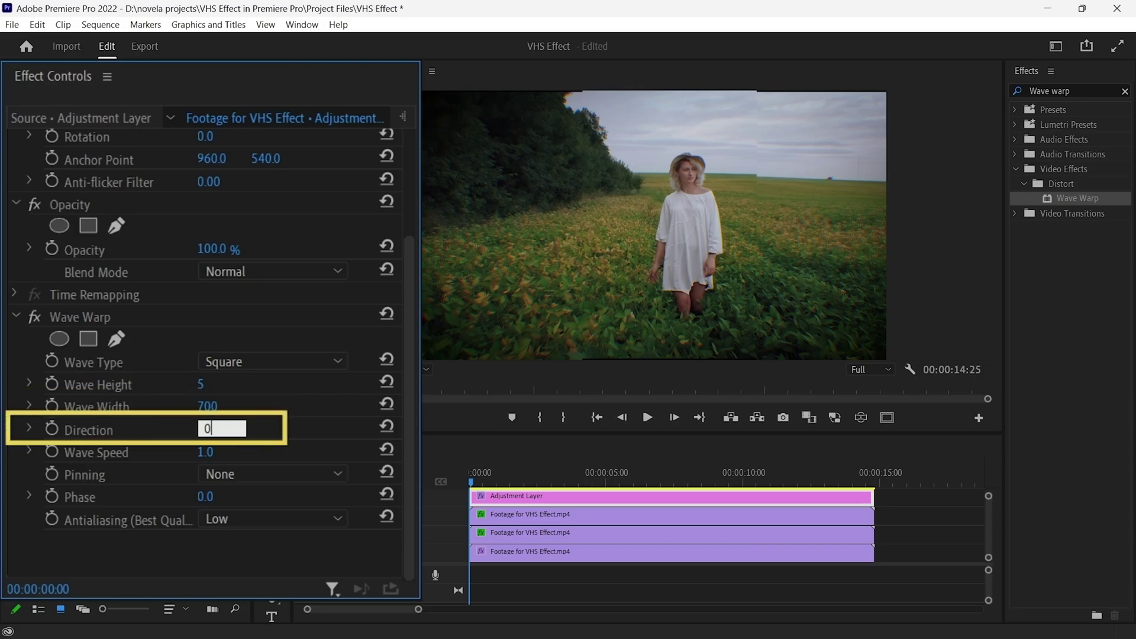
key("Return")
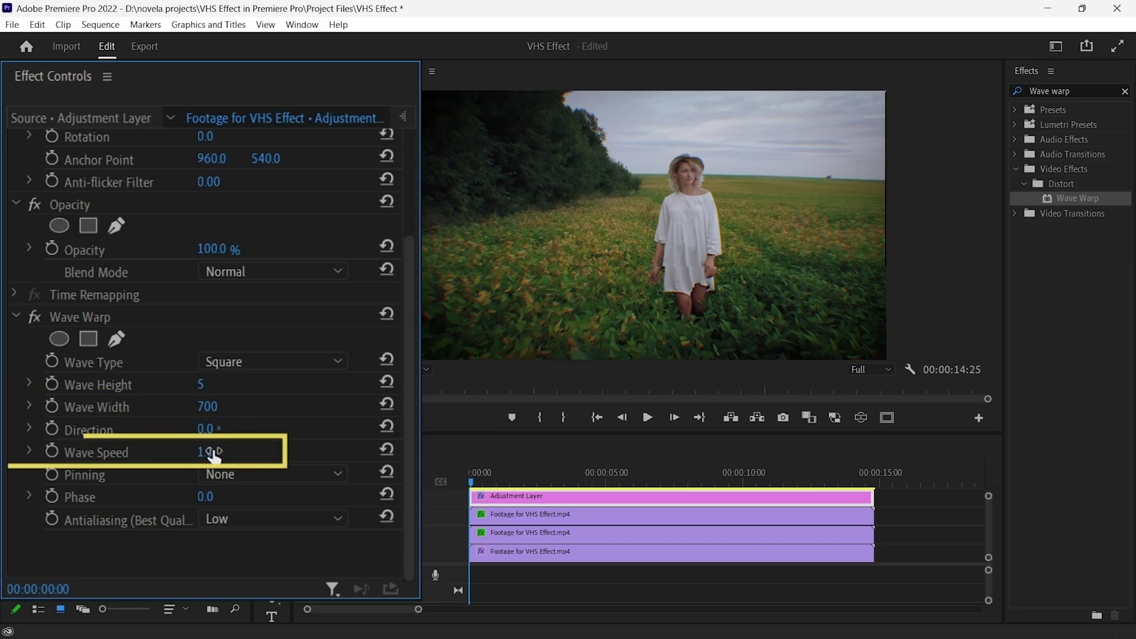
left_click(214, 457)
key("Return")
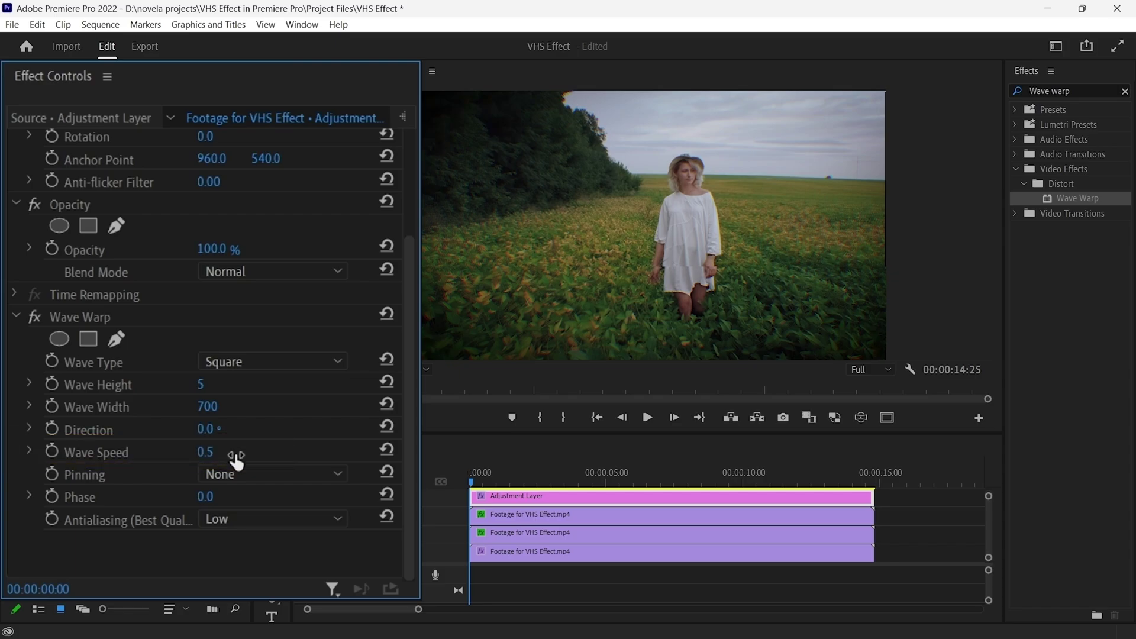
left_click(260, 470)
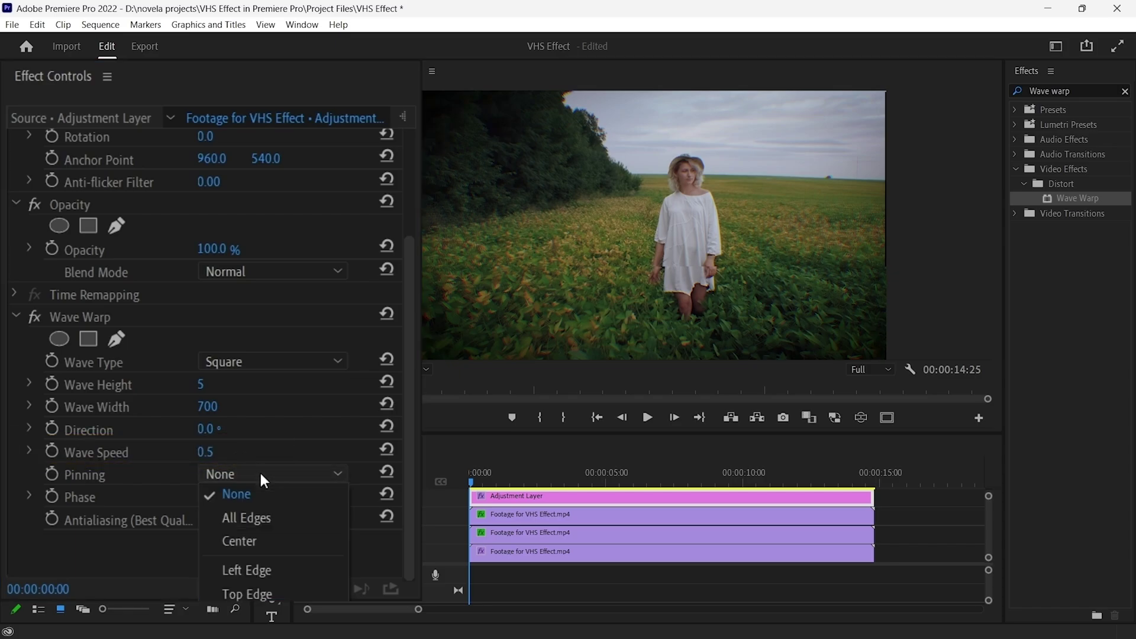
left_click(291, 523)
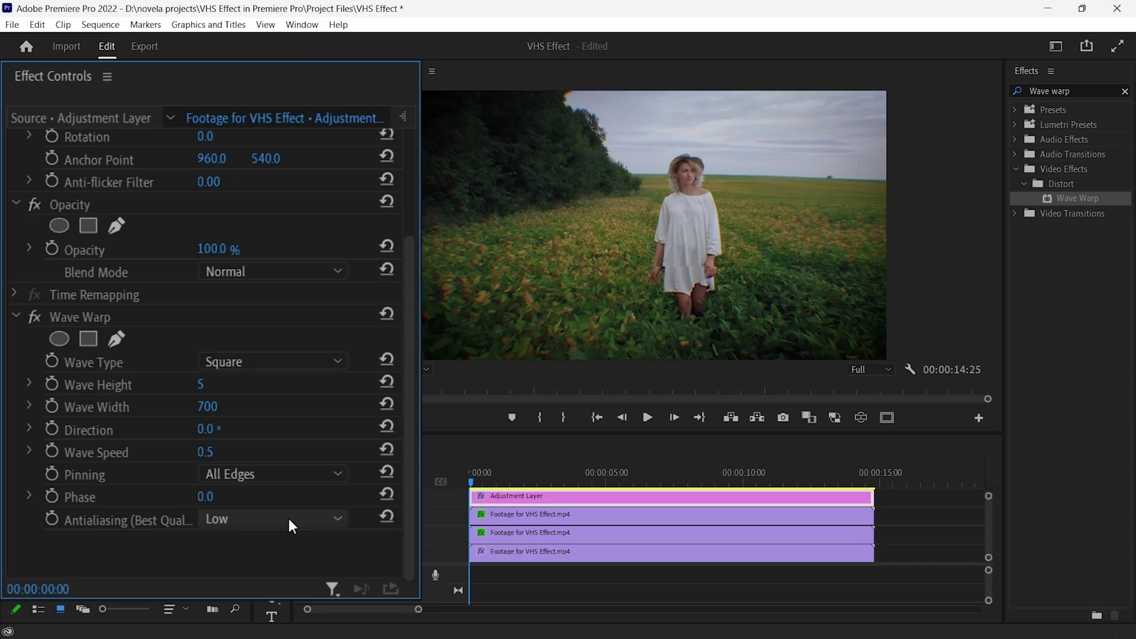
left_click(289, 520)
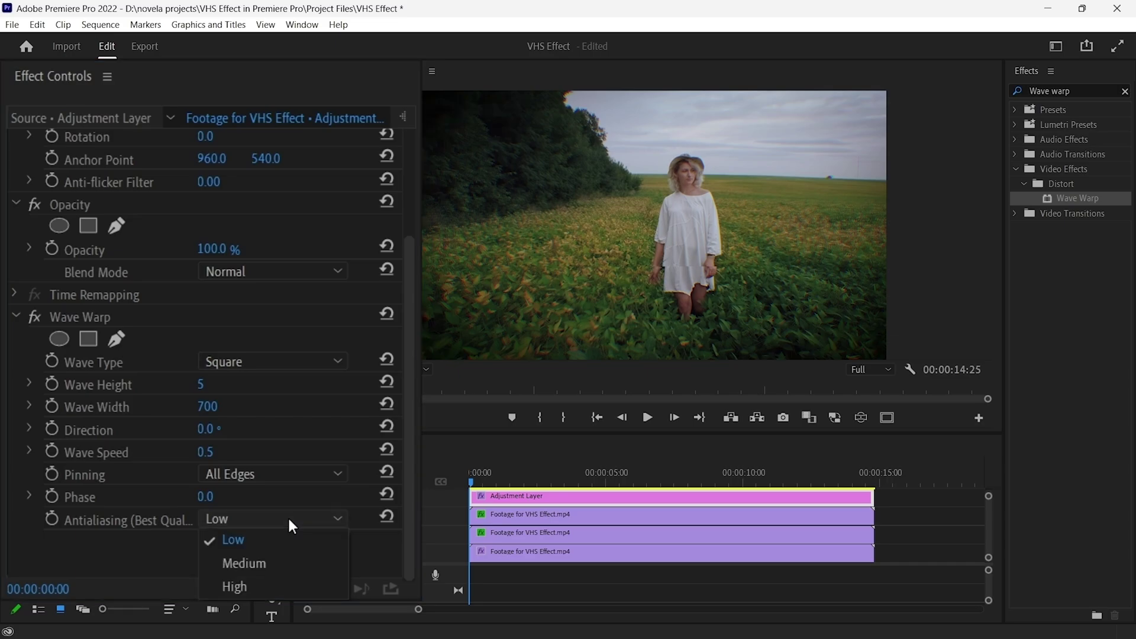
left_click(325, 585)
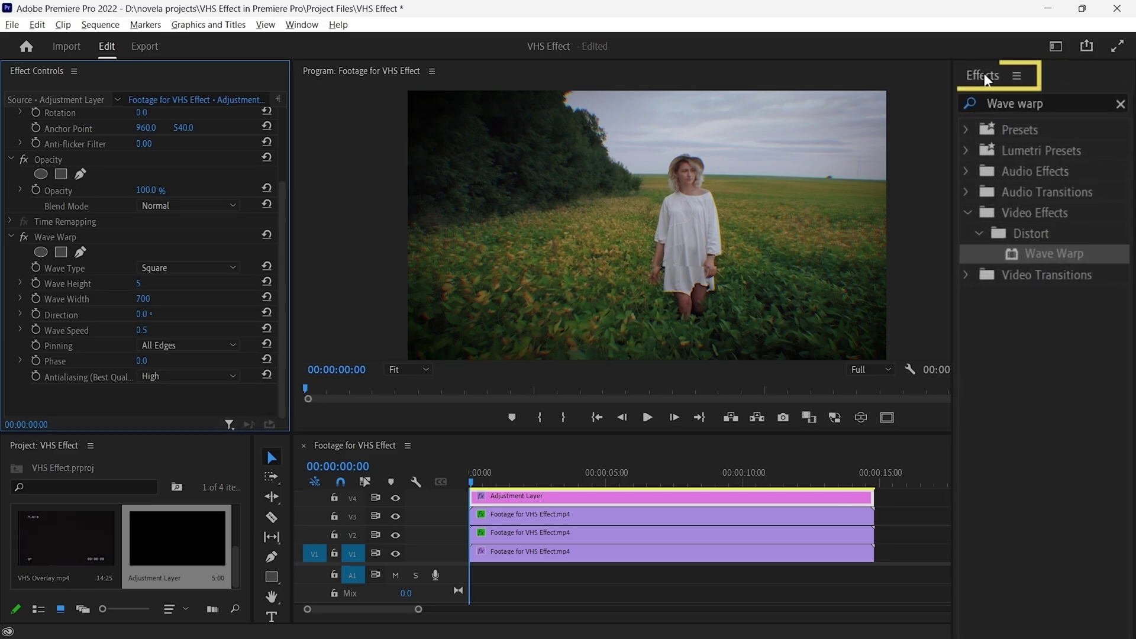
Drop the Noise effect on the V4 adjustment layer and set Amount of Noise to 5%
triple_click(1056, 102)
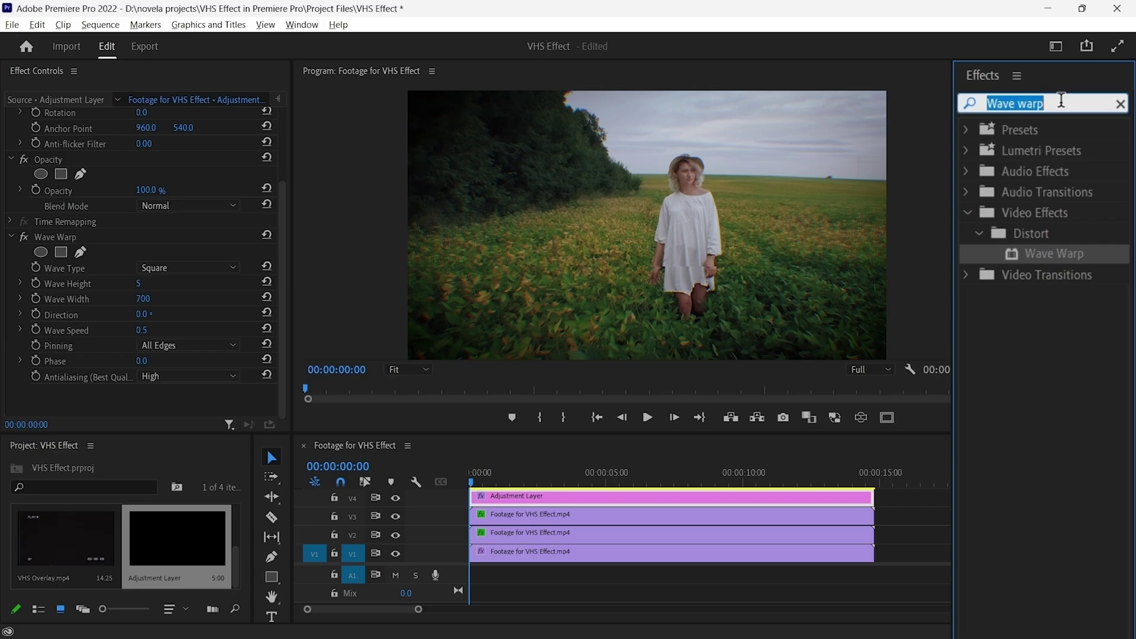
type("Noise")
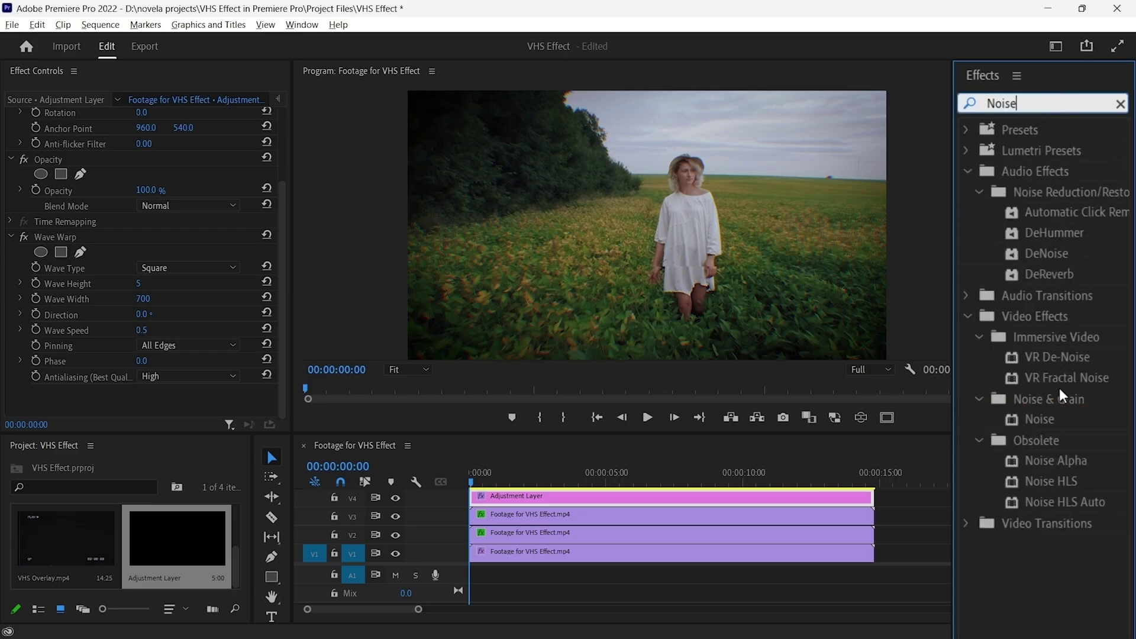
left_click_drag(836, 424, 599, 497)
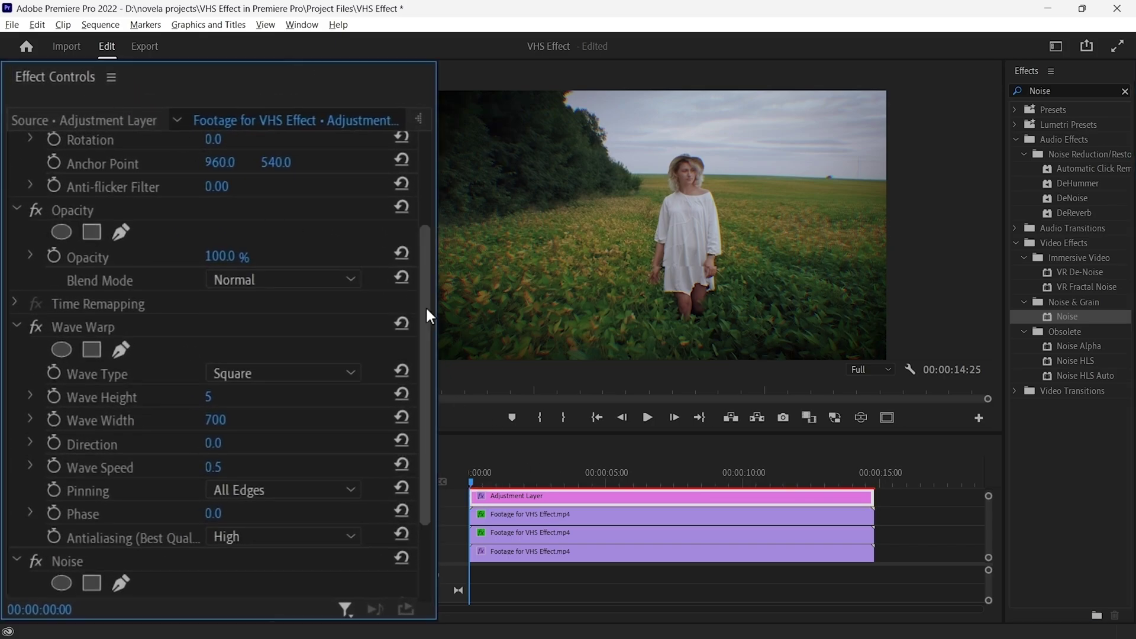
left_click_drag(424, 307, 430, 408)
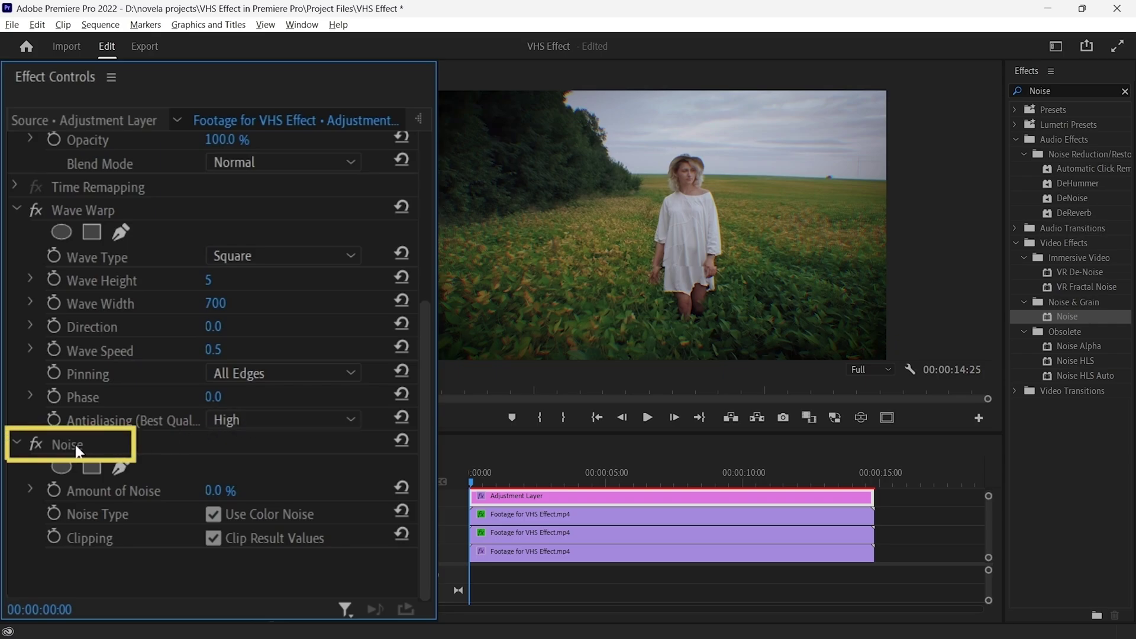
left_click(214, 490)
type("5")
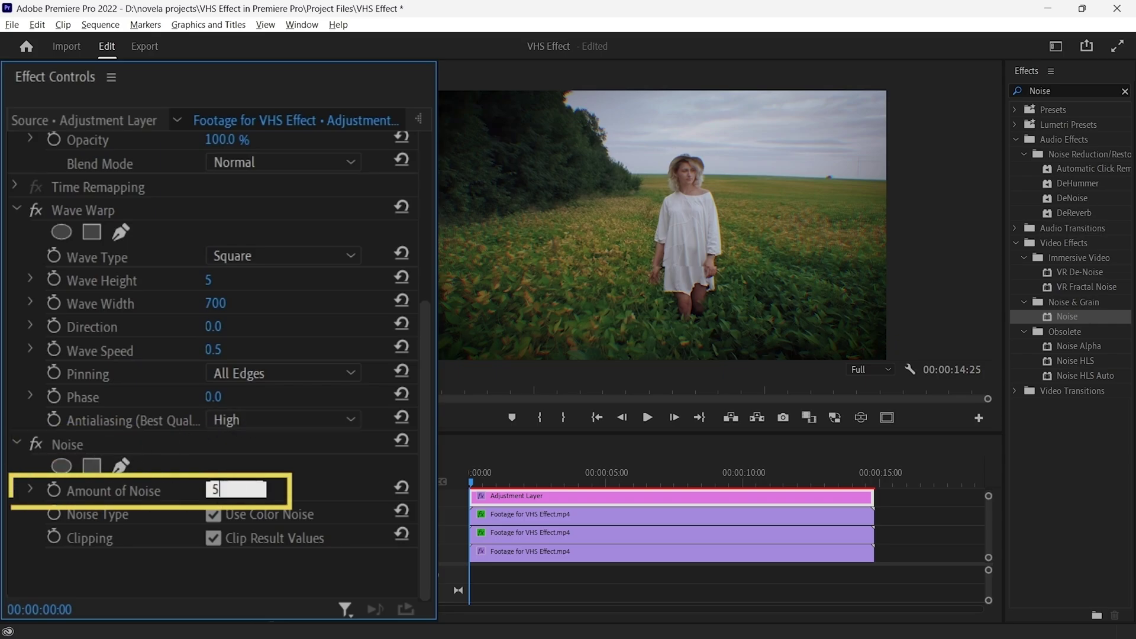
key("Return")
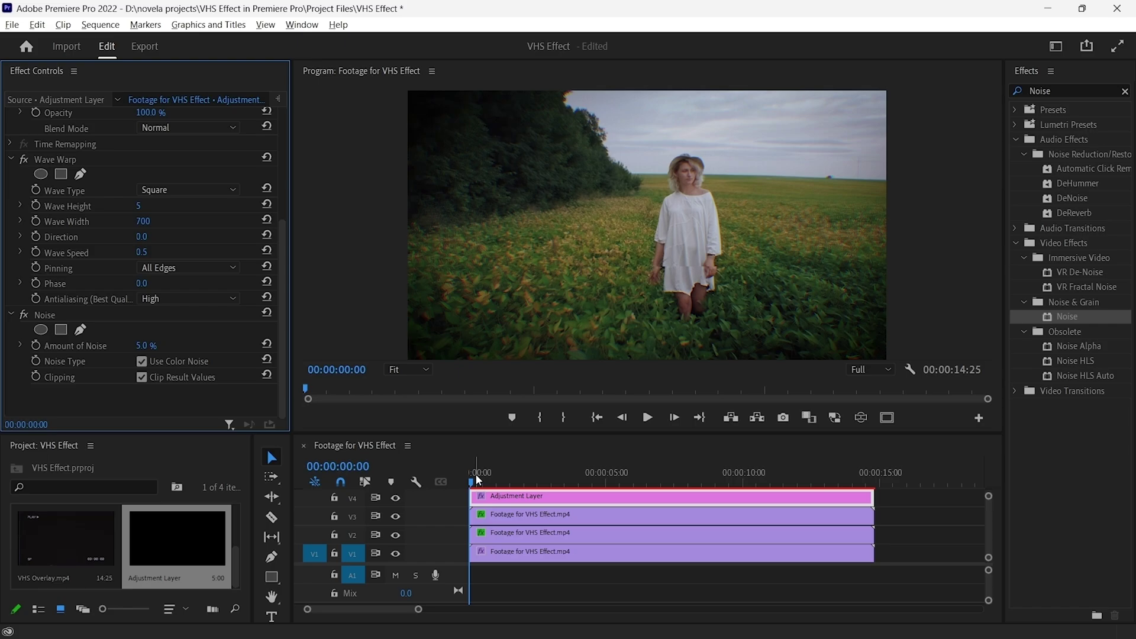
Place a second adjustment layer on V5, stretched to the end of the footage
left_click(979, 512)
scroll(982, 509, "up", 2)
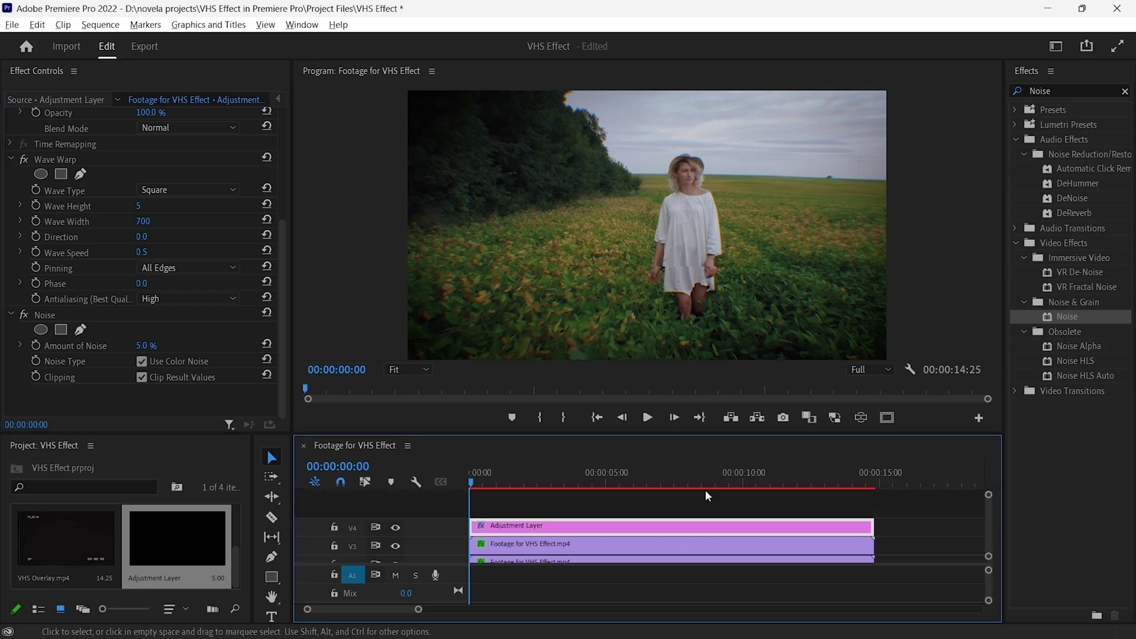
left_click_drag(176, 529, 477, 526)
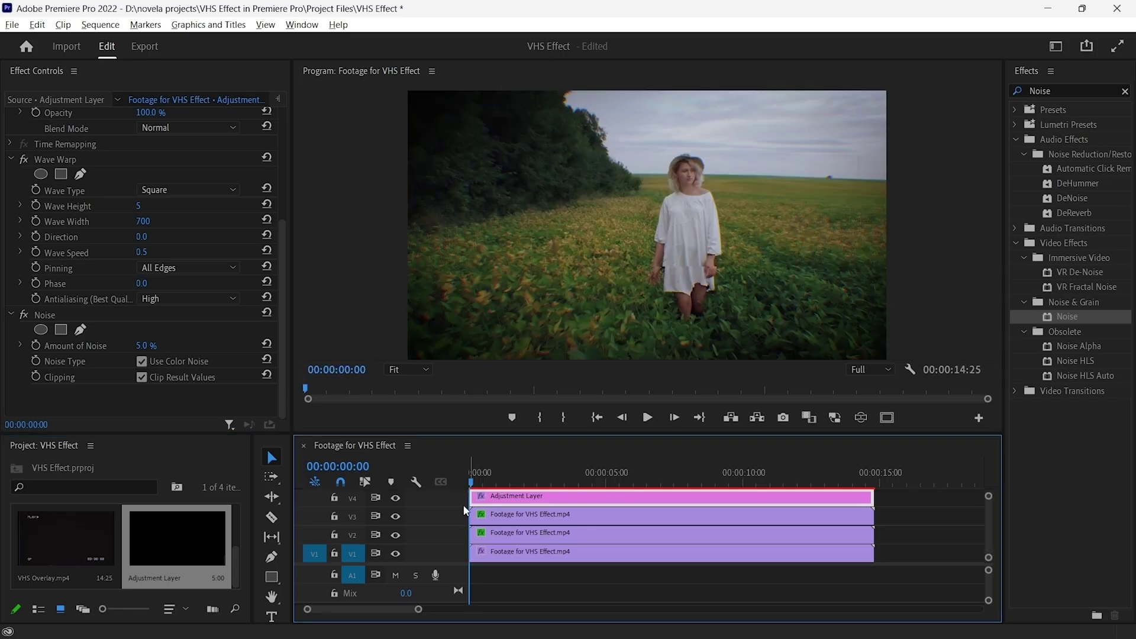
scroll(985, 517, "up", 2)
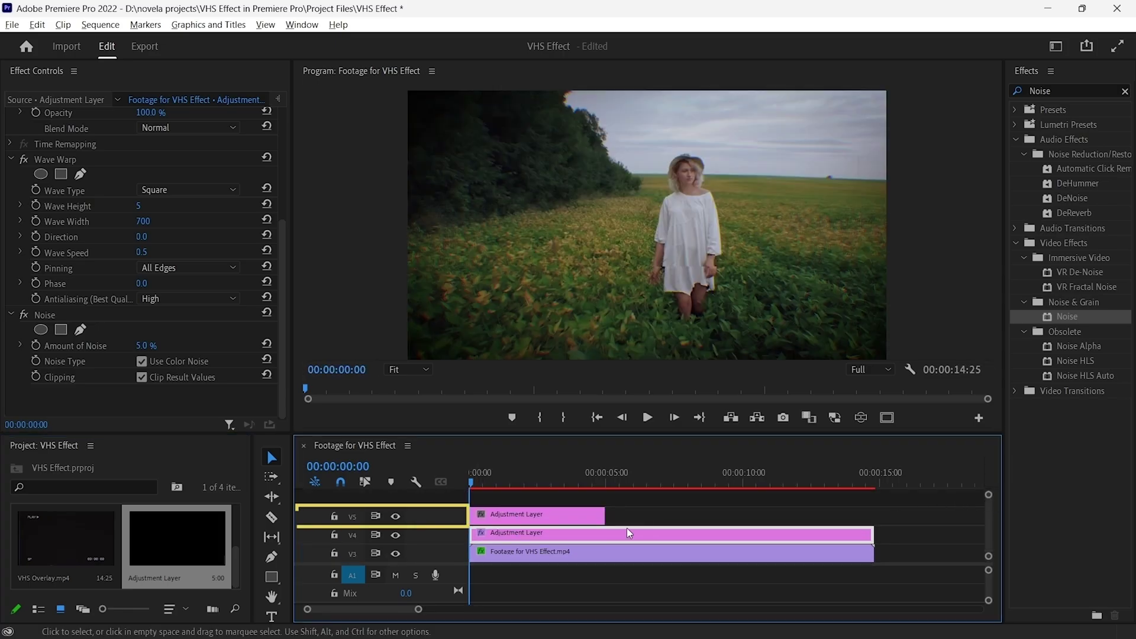
left_click_drag(606, 515, 864, 535)
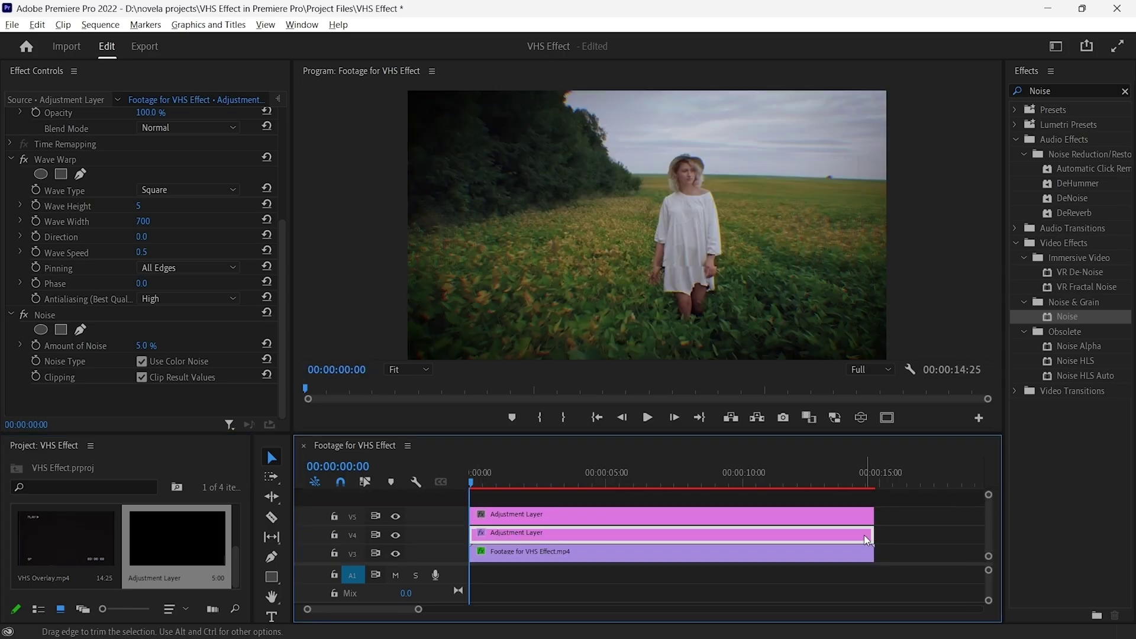
left_click(832, 519)
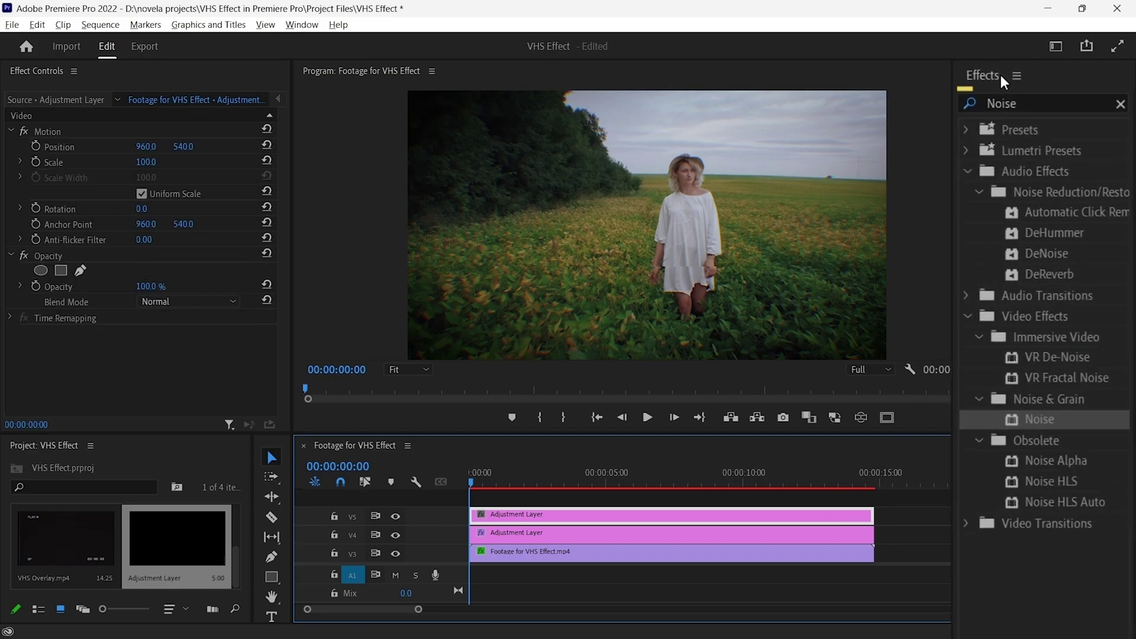
Apply the Crop effect to the new V5 adjustment layer
double_click(1018, 103)
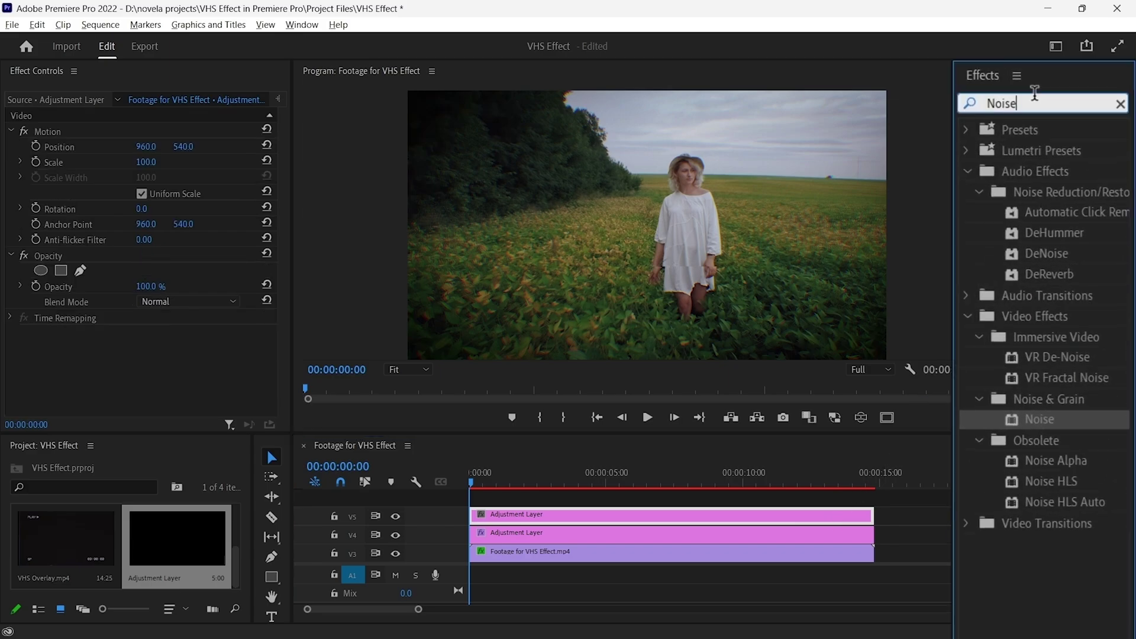
type("Crop")
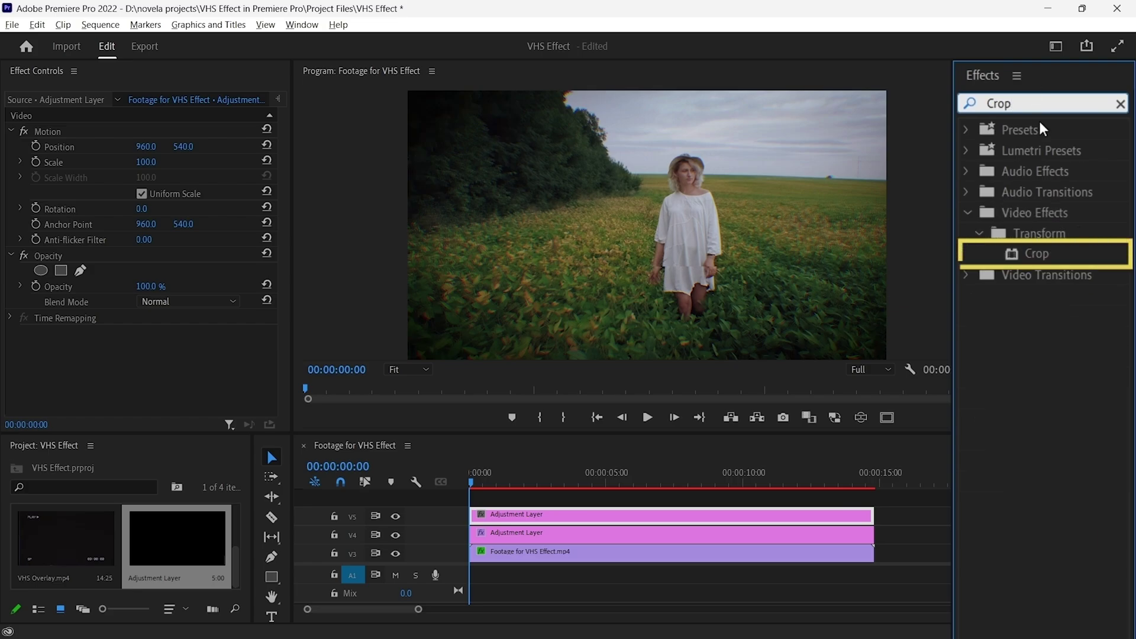
left_click_drag(1062, 198, 620, 512)
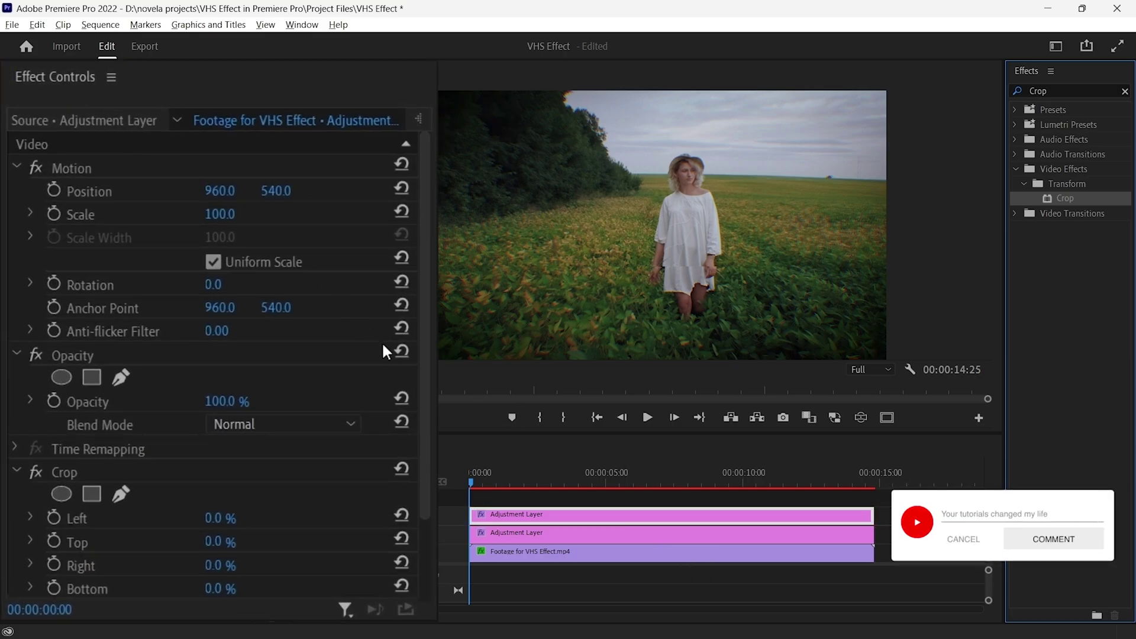
Set the Crop on the V5 adjustment layer to Left 12%, Right 12% and Edge Feather 30
scroll(409, 414, "down", 3)
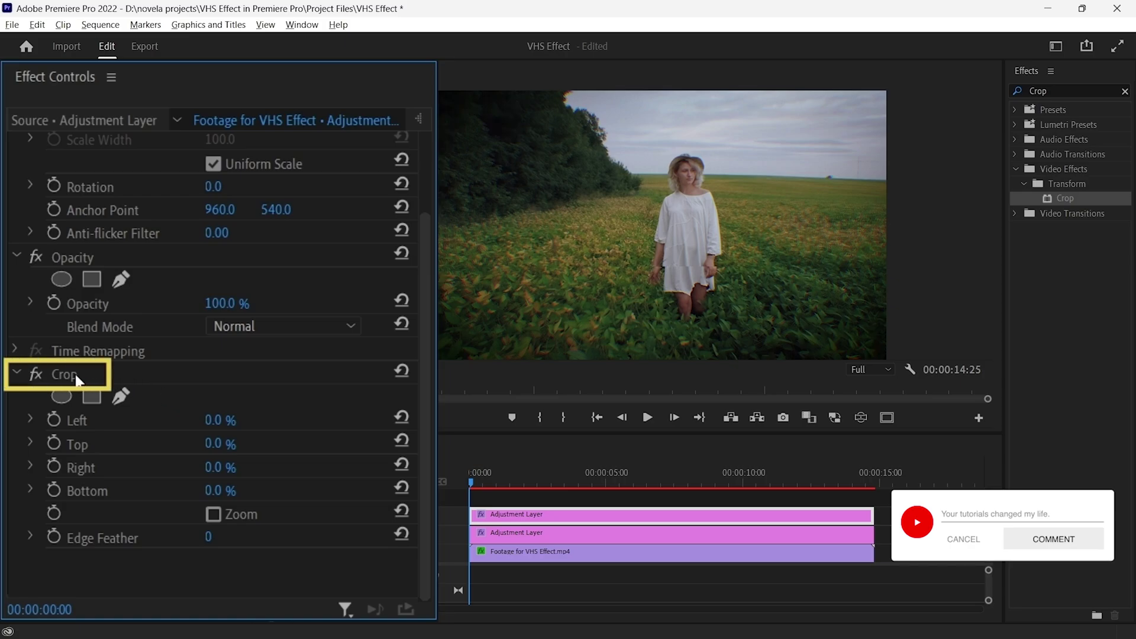
left_click(214, 419)
type("12")
key("Return")
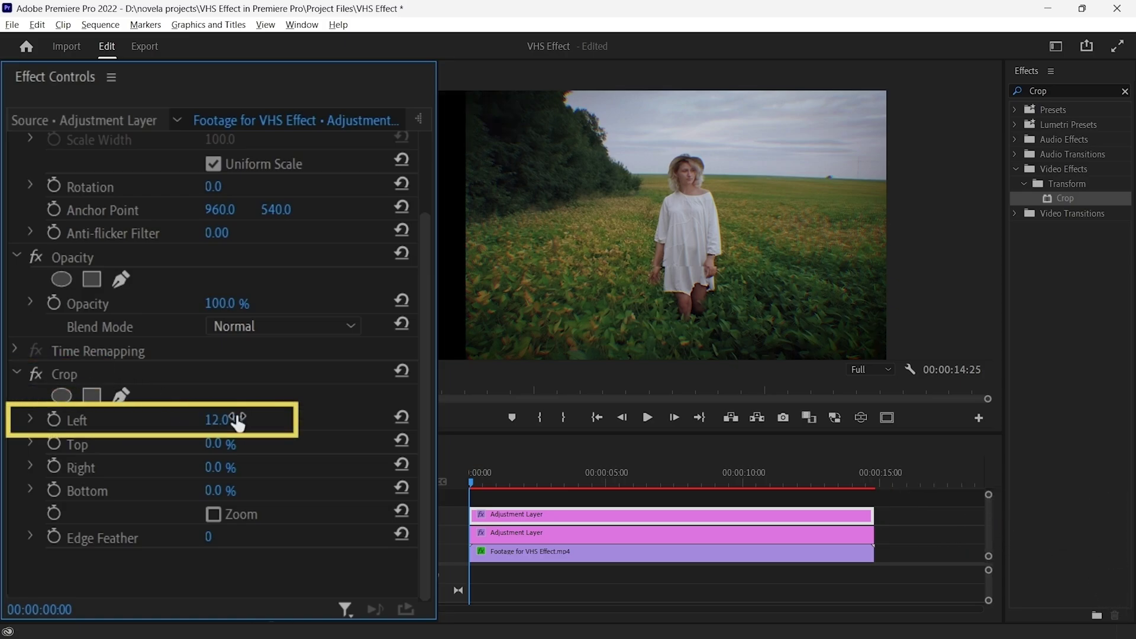
left_click(216, 467)
type("12")
key("Return")
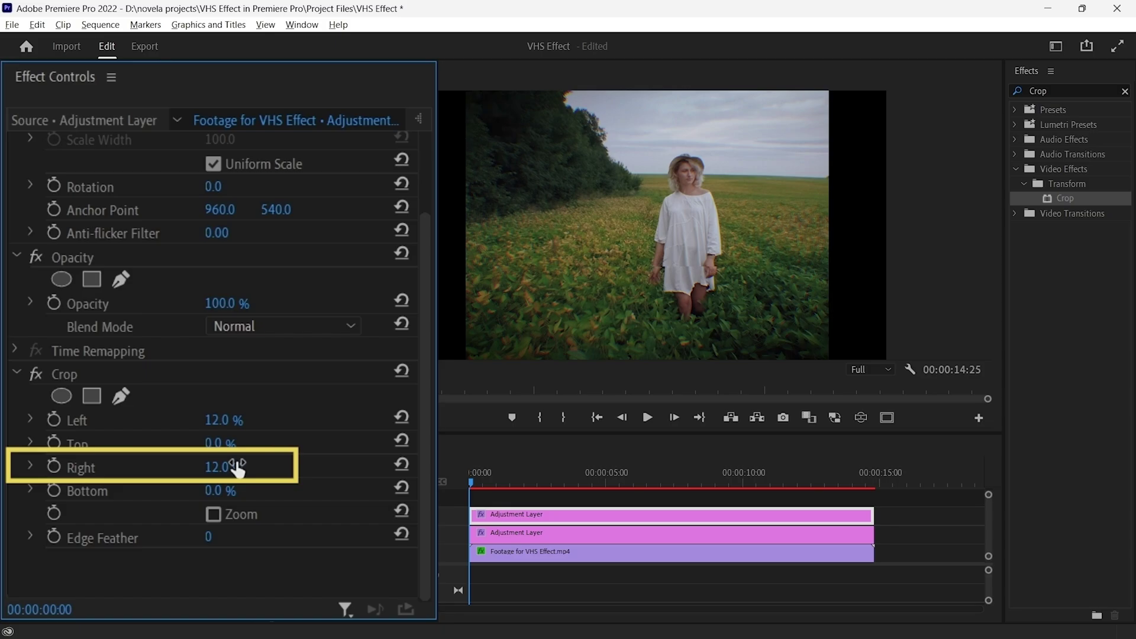
left_click(211, 536)
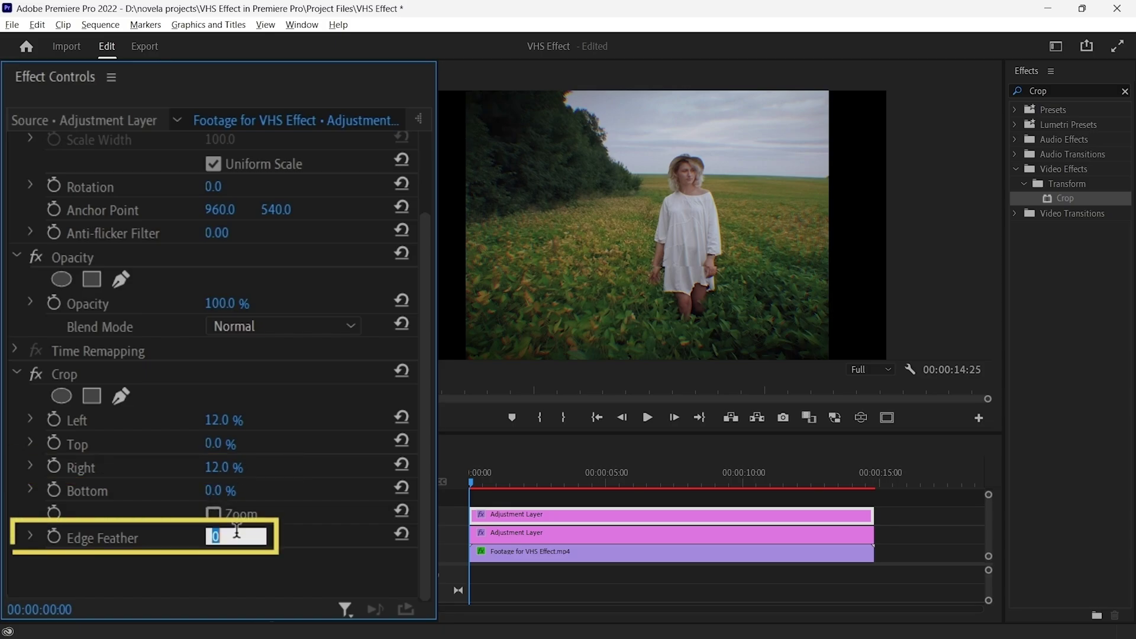
type("30")
key("Return")
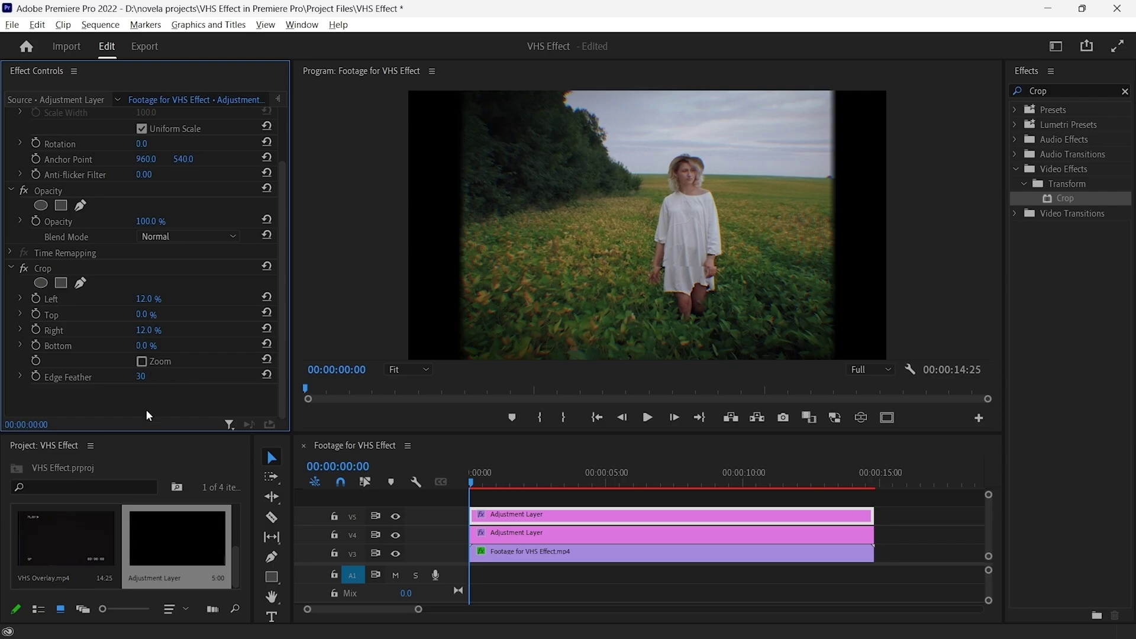
Place VHS Overlay.mp4 on track V6 and set its Opacity blend mode to Screen
left_click_drag(74, 538, 474, 515)
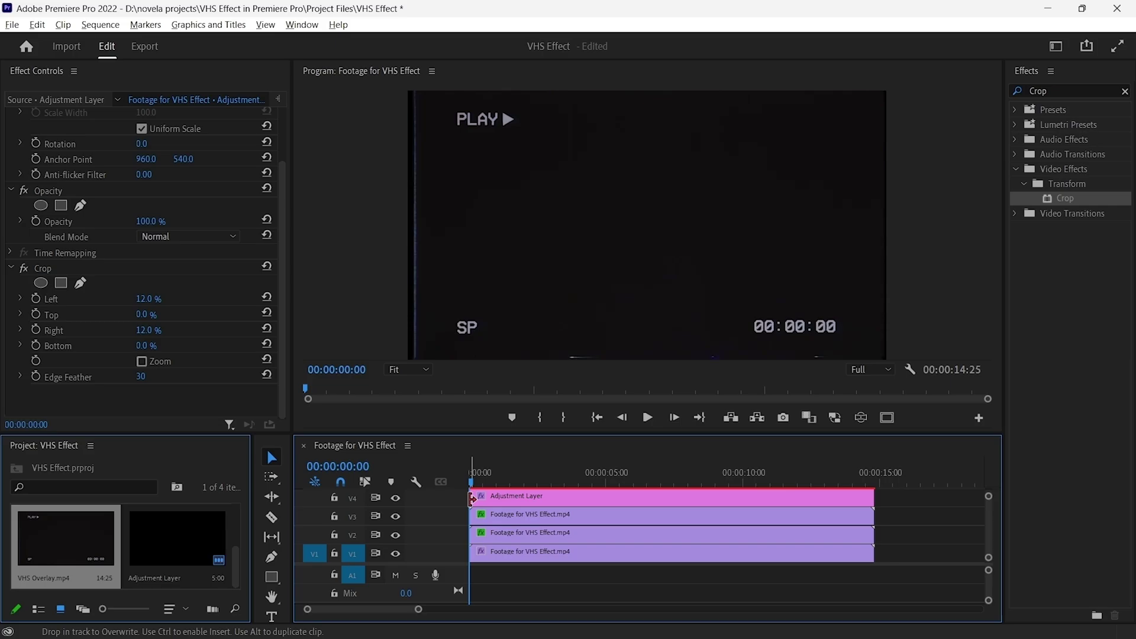
scroll(990, 527, "up", 2)
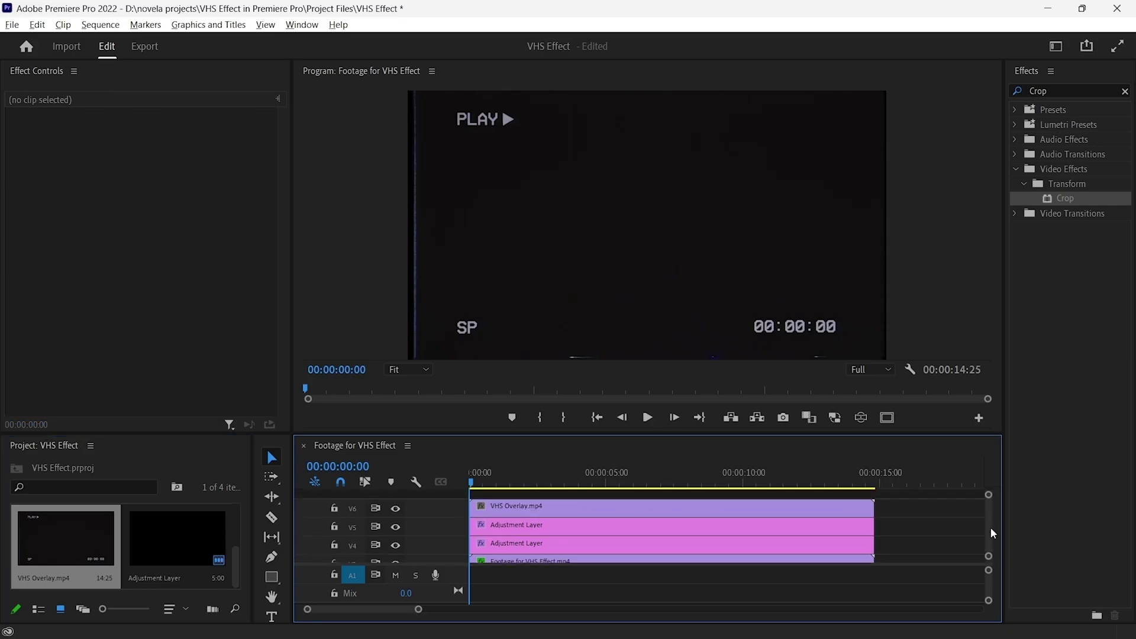
left_click(776, 503)
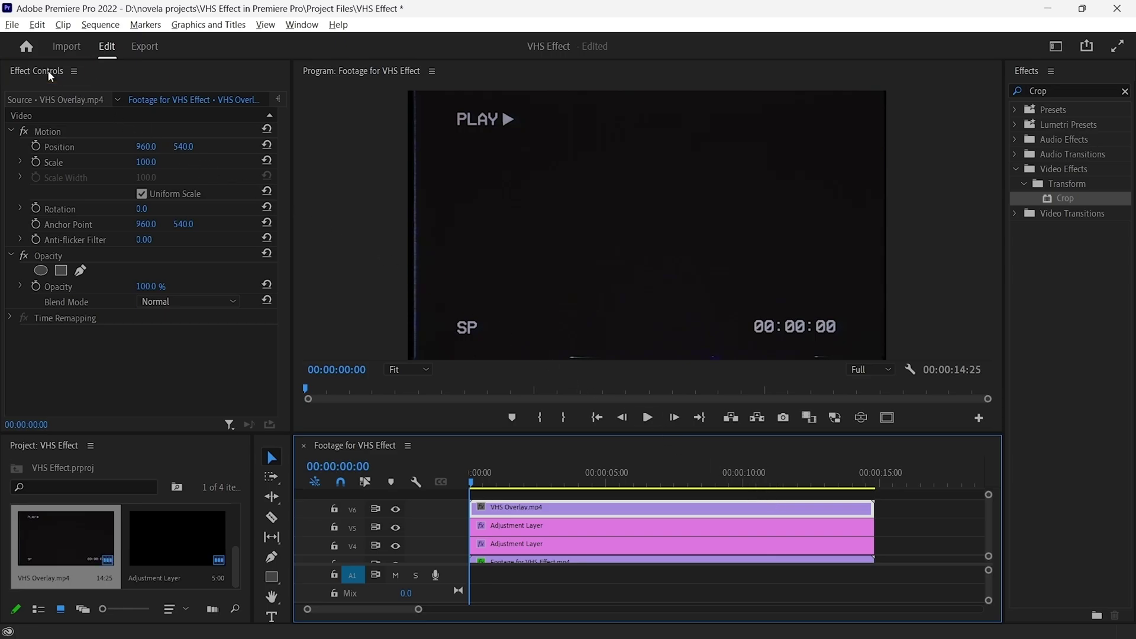
left_click(215, 299)
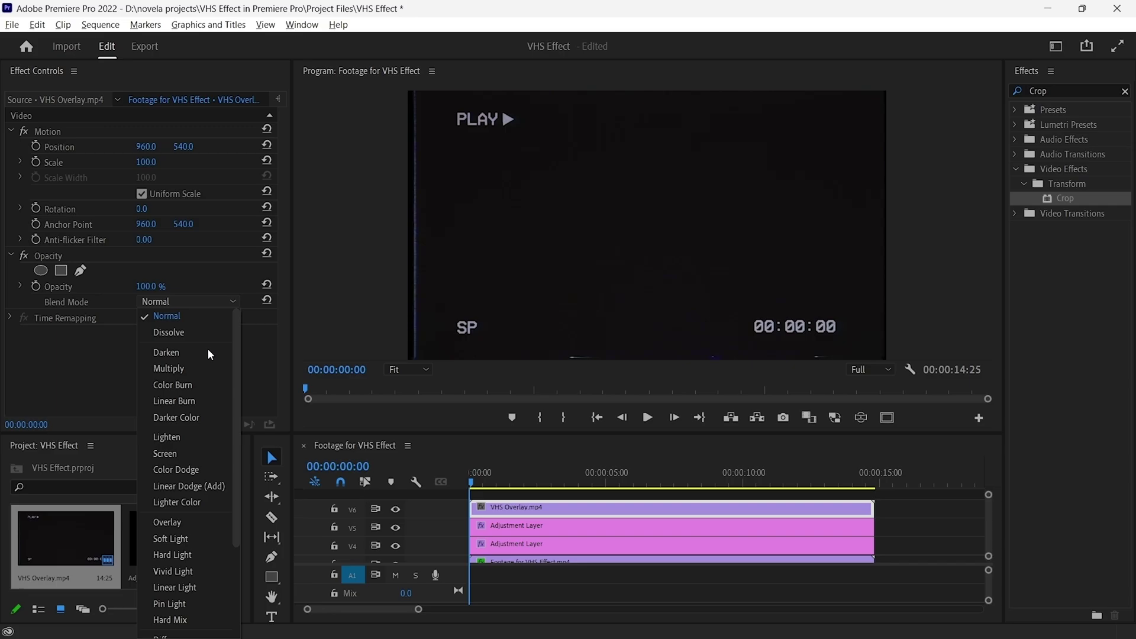
left_click(199, 454)
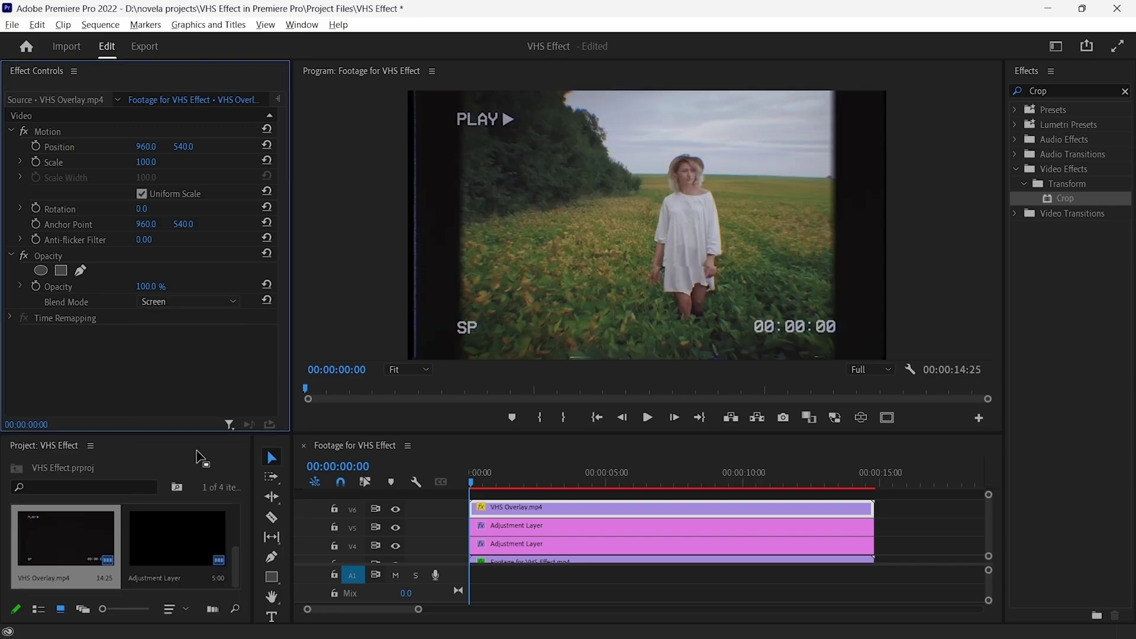